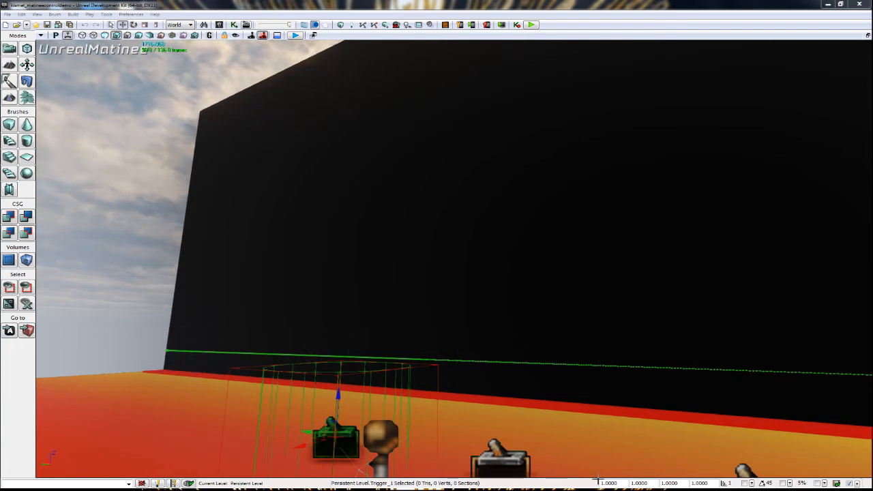
Bring up the UnrealMatinee editor and preview the wheel's Movement track at about 17.3 seconds with the whole timeline in view.
left_click_drag(635, 424, 771, 430)
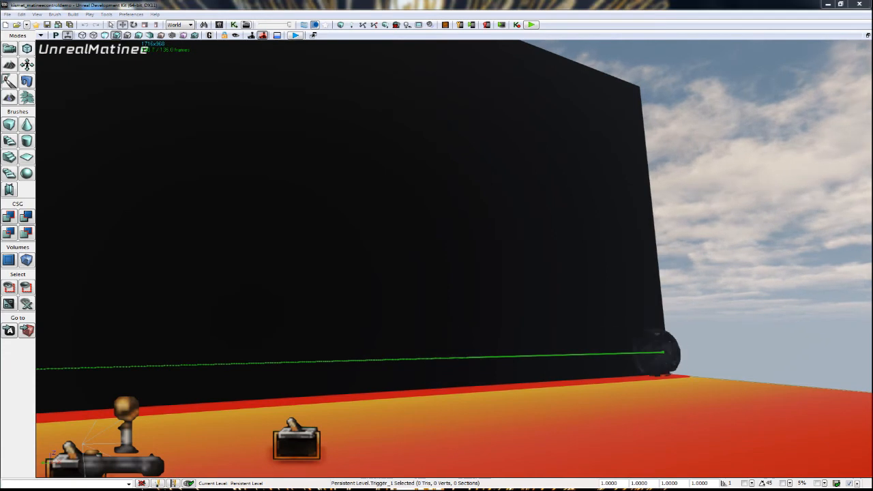
left_click_drag(570, 415, 456, 423)
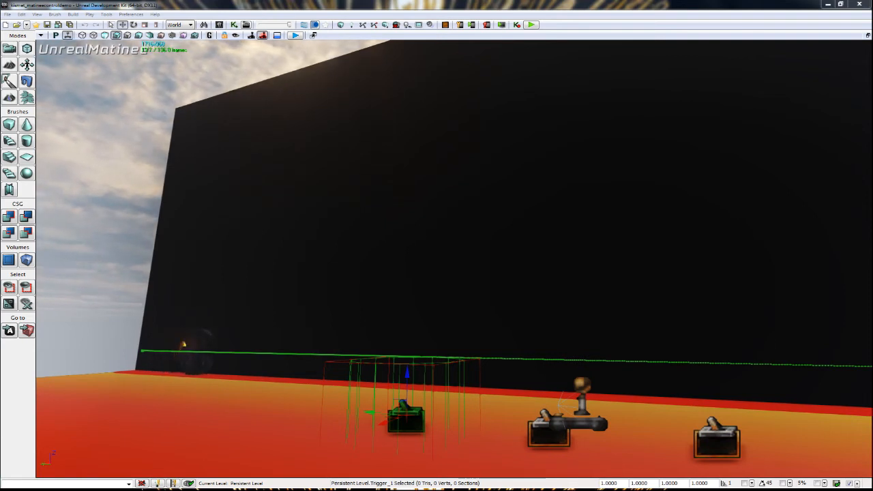
left_click_drag(383, 490, 401, 130)
left_click(327, 358)
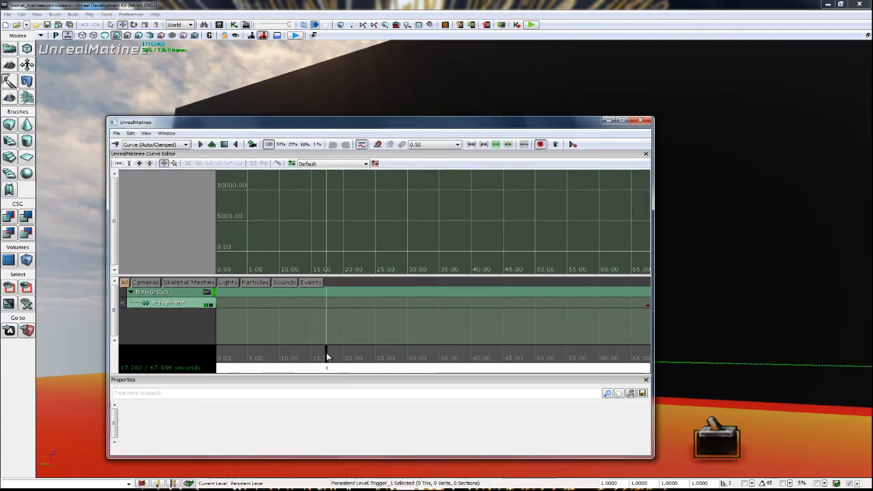
scroll(327, 359, "down", 2)
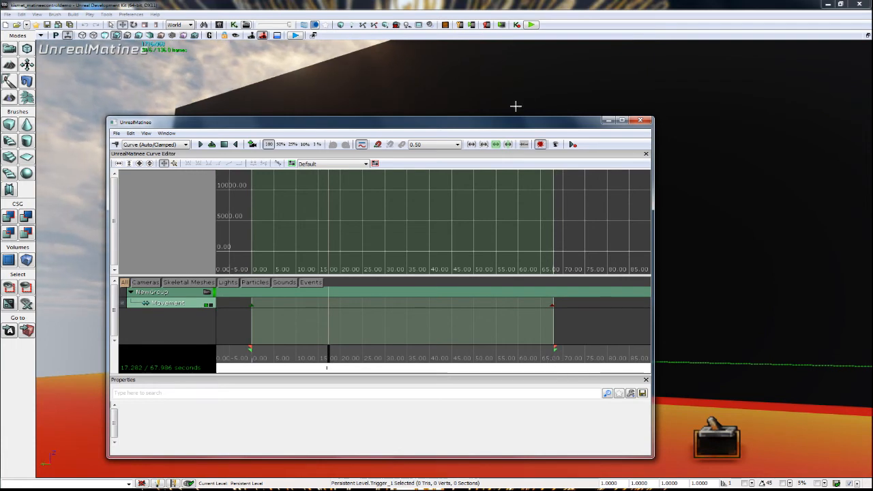
left_click_drag(516, 127, 505, 488)
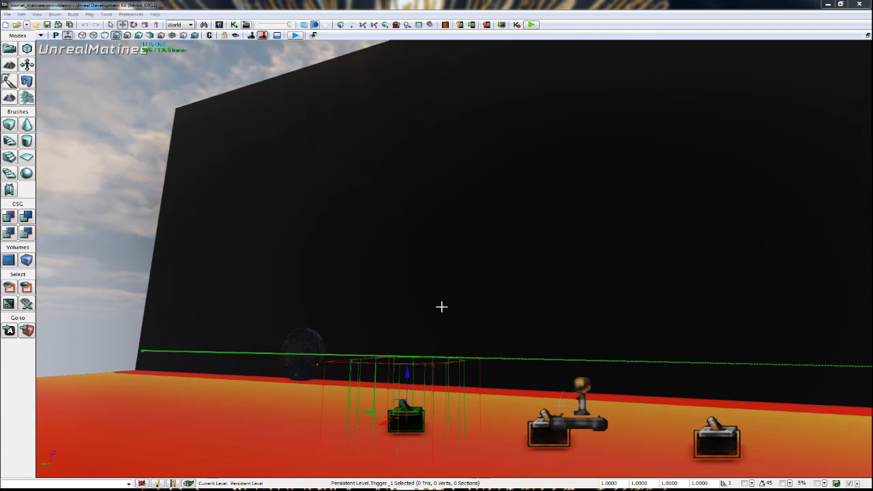
Start an in-editor play session of the level, allowing UnrealMatinee to close.
left_click_drag(281, 399, 267, 389)
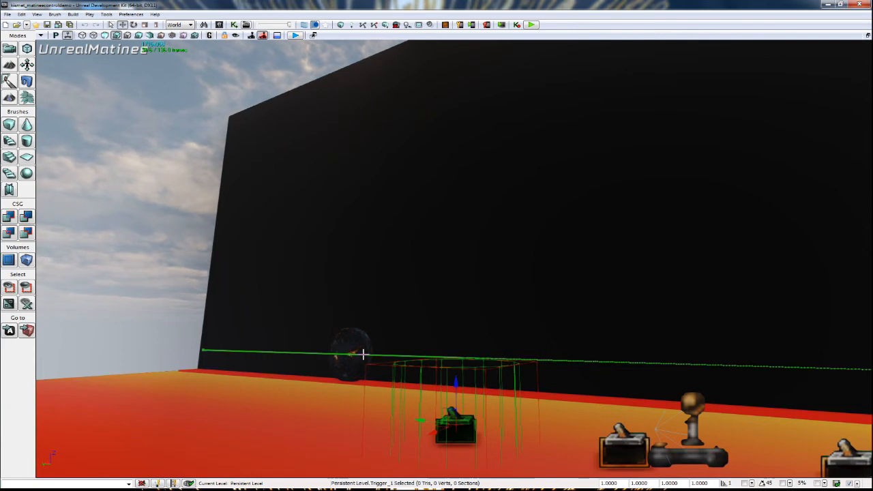
mouse_move(395, 317)
right_mouse_down()
mouse_move(399, 311)
mouse_move(395, 318)
right_mouse_up()
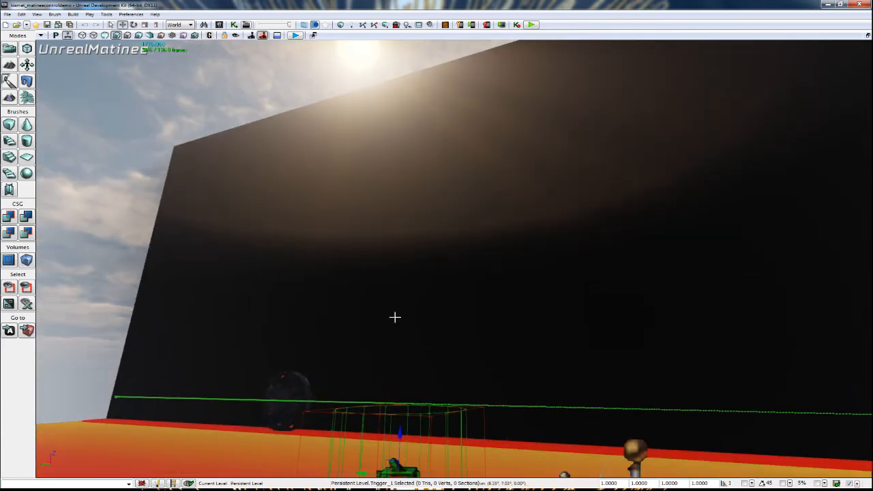
mouse_move(502, 358)
left_mouse_down()
mouse_move(500, 386)
mouse_move(506, 352)
left_mouse_up()
right_click_drag(529, 319, 540, 343)
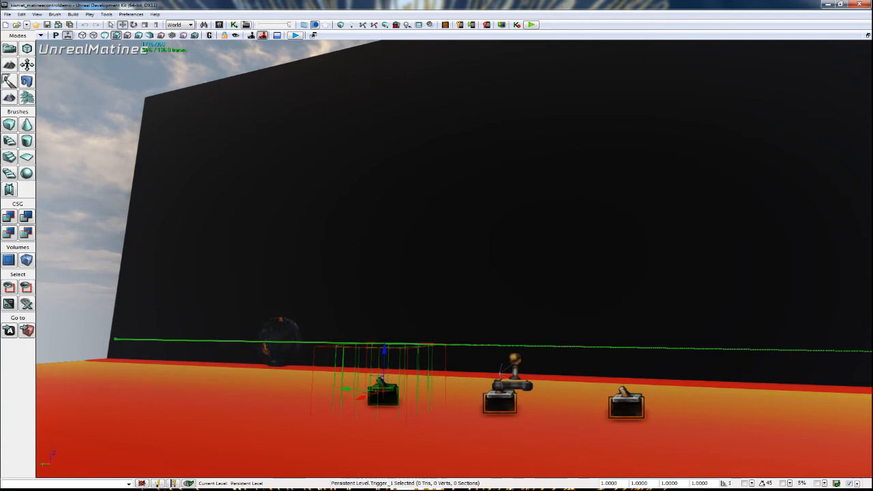
left_click(532, 25)
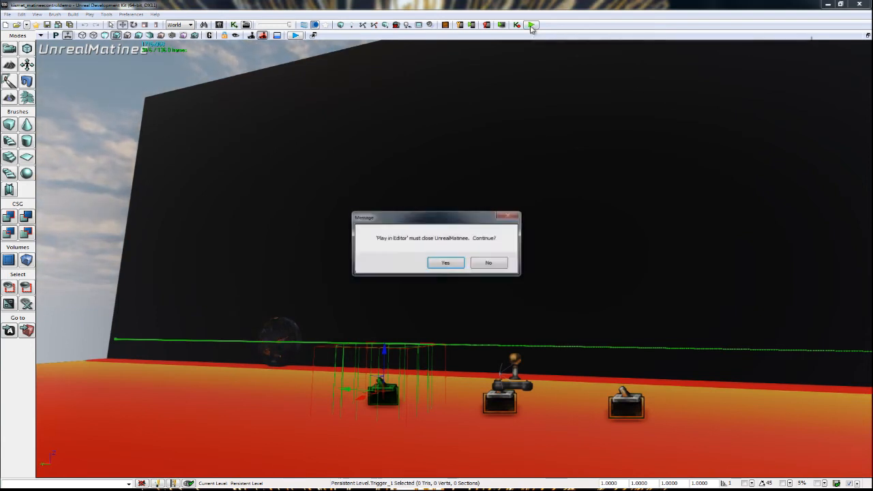
left_click(445, 264)
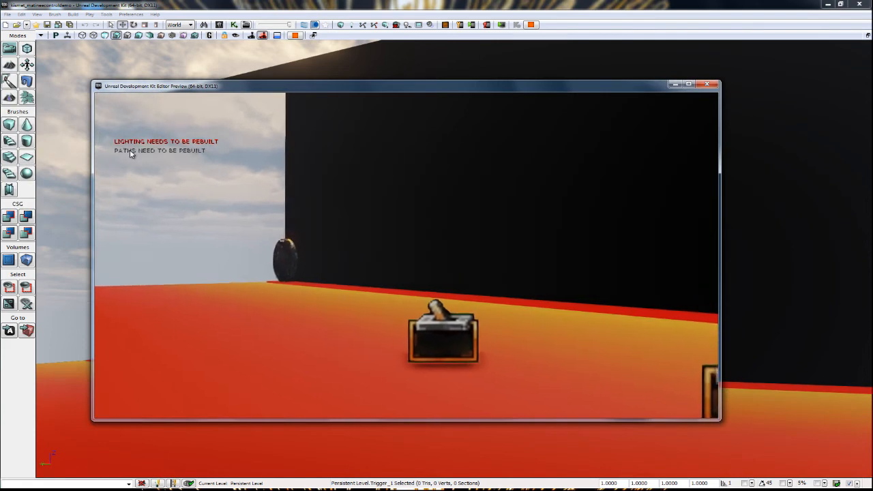
Walk around the three trigger switches in the preview to examine their layout beside the wall and the wheel.
key("d")
key("s")
key("w")
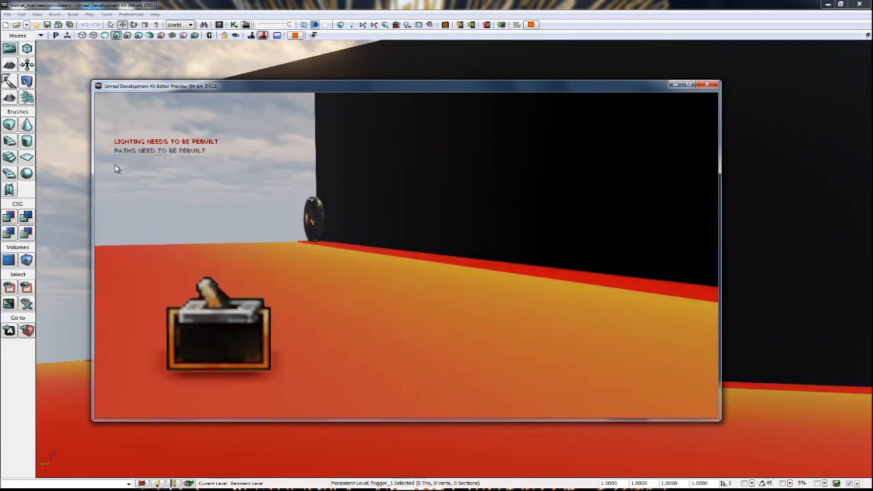
key("a")
key("w")
key("s")
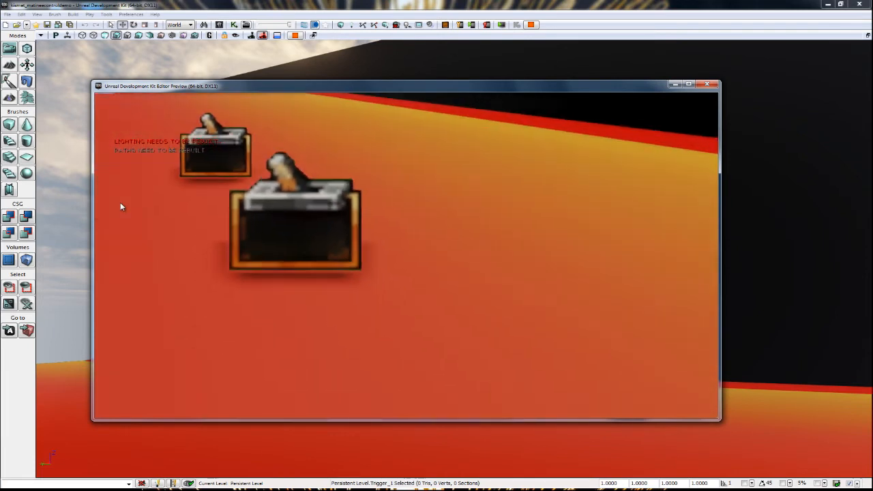
key("s")
key("w")
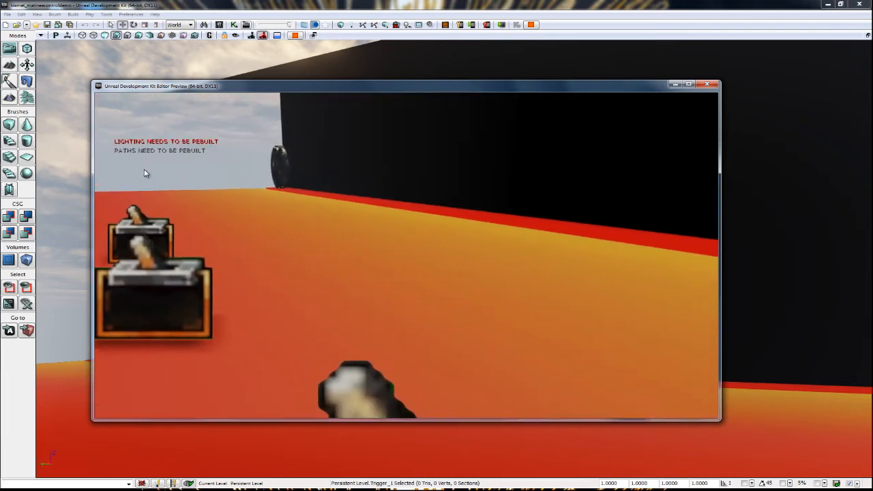
key("s")
key("w")
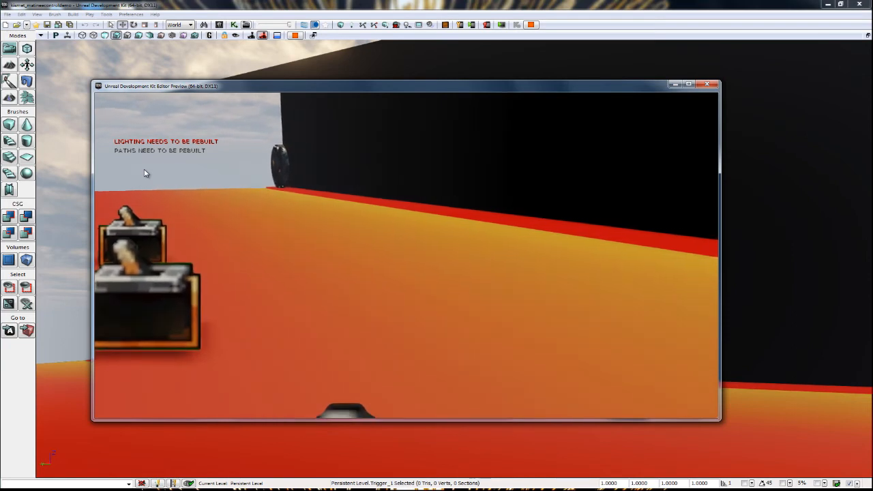
key("w")
key("a")
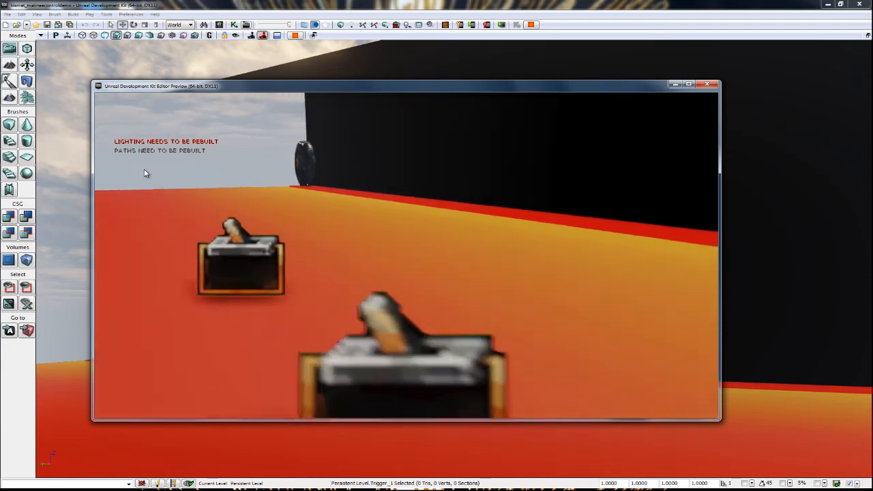
Walk to the Play trigger in the preview and activate it to start the wheel's matinee.
key("s")
key("w")
key("s")
key("d")
key("w")
key("a")
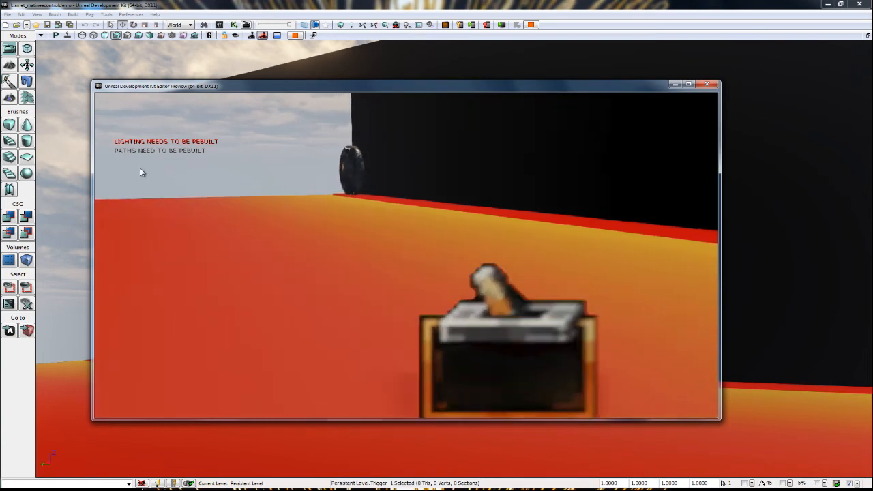
key("w")
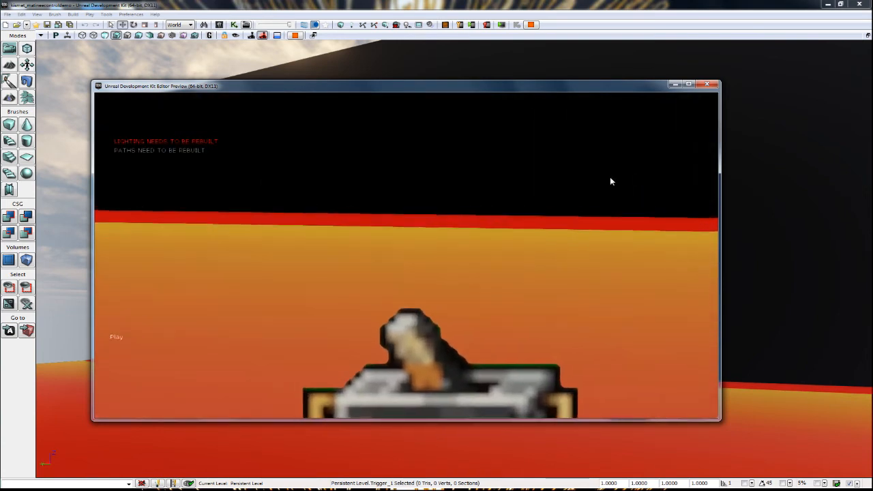
Walk to the Speed+ trigger and activate it twice to test speeding up the rolling wheel.
key("s")
key("d")
key("s")
key("d")
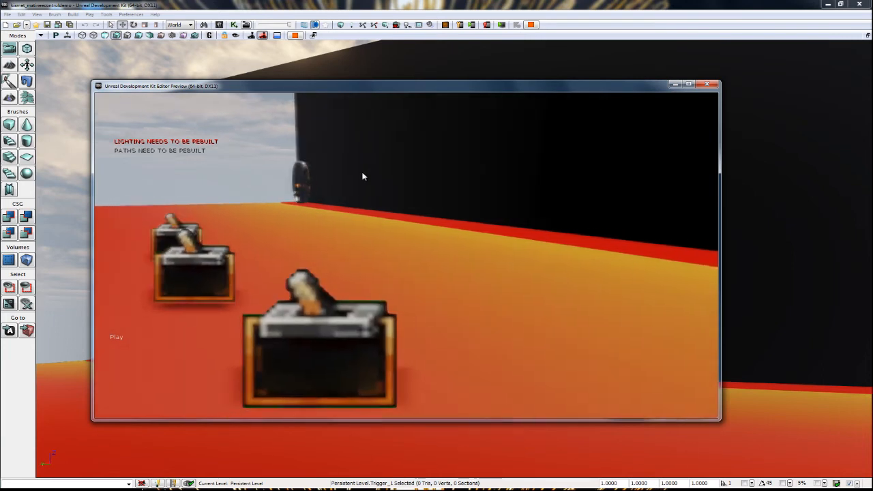
key("w")
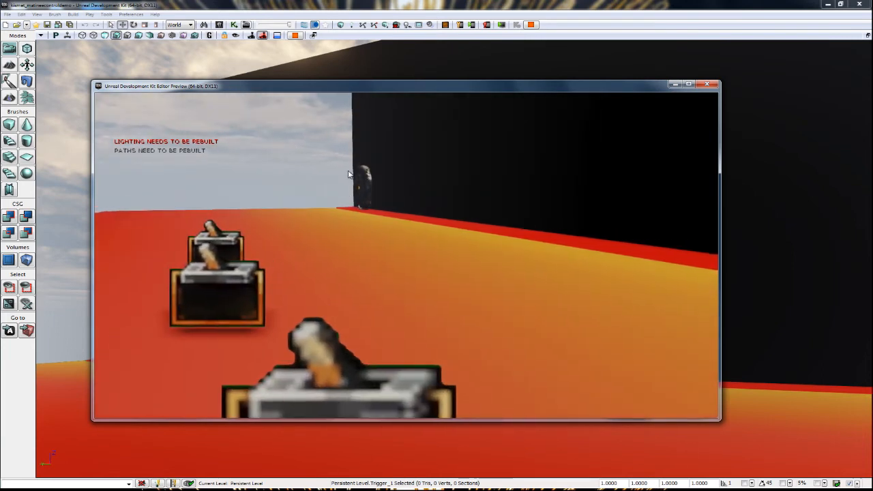
key("w")
key("e")
key("e")
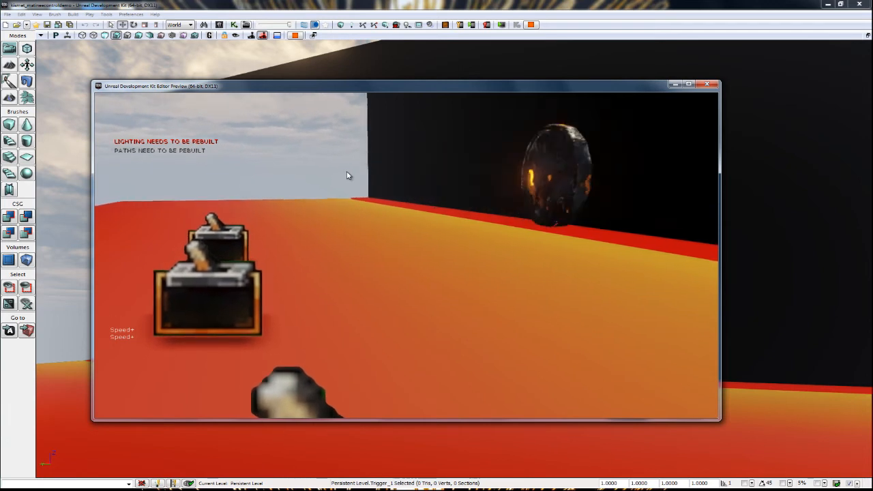
Walk to the Speed- trigger and activate it four times to test slowing and reversing the wheel.
key("a")
key("w")
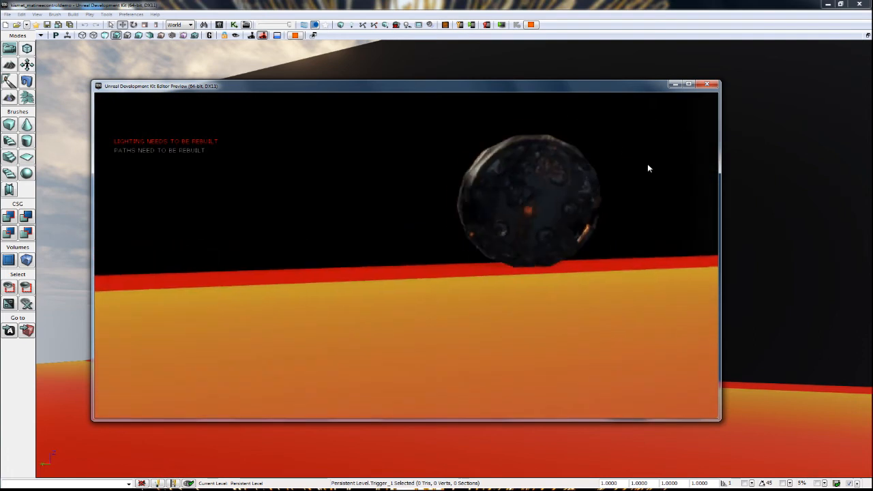
key("s")
key("a")
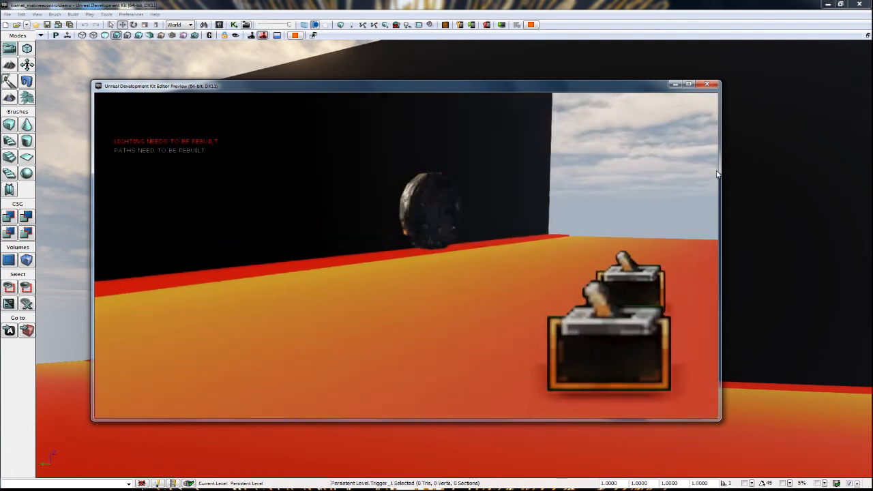
key("e")
key("e")
key("e")
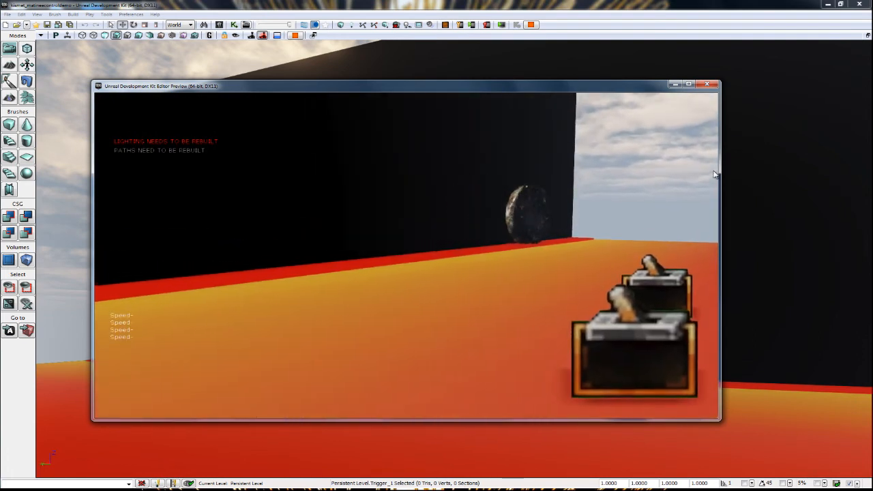
key("e")
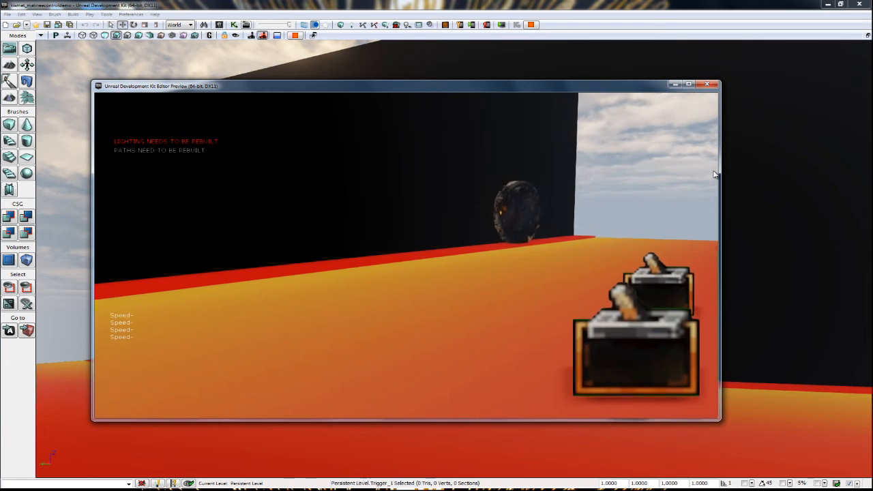
Reposition at the Speed- trigger and lower the wheel's playback speed three more times.
key("s")
key("w")
key("a")
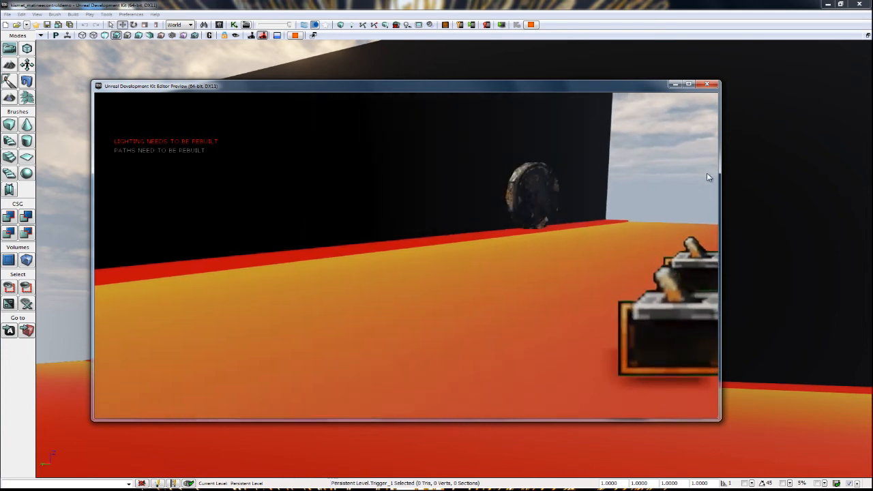
key("e")
key("e")
key("e")
key("e")
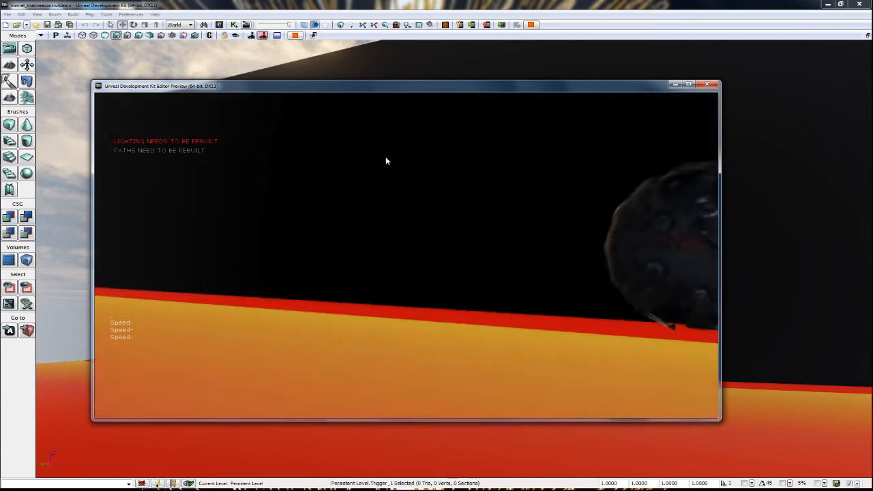
Return past the other switches to the Speed+ trigger and activate it repeatedly to counter the wheel's reverse motion.
key("d")
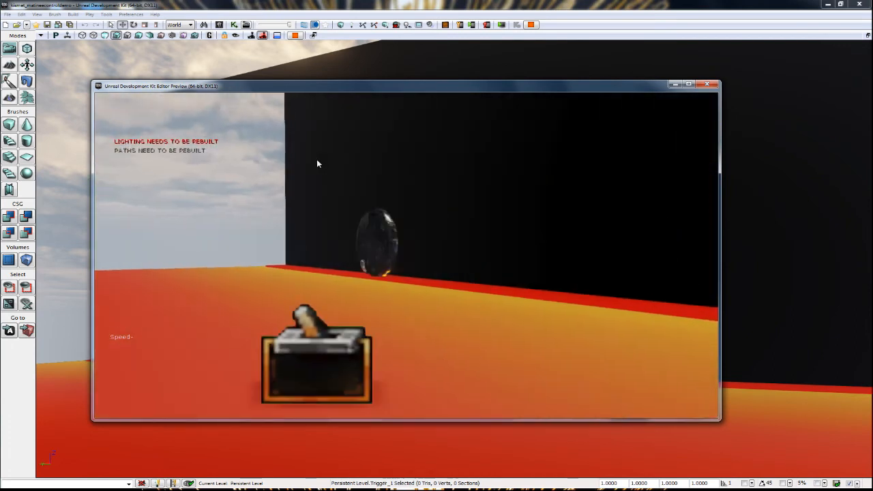
key("s")
key("d")
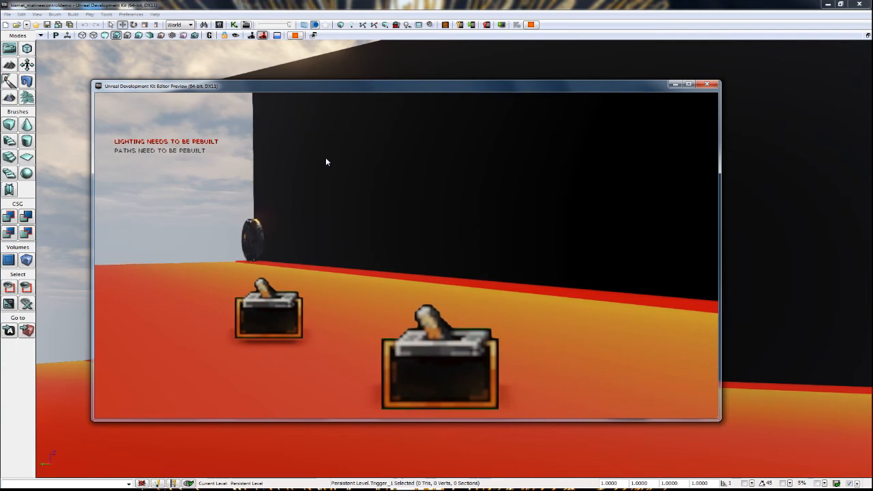
key("w")
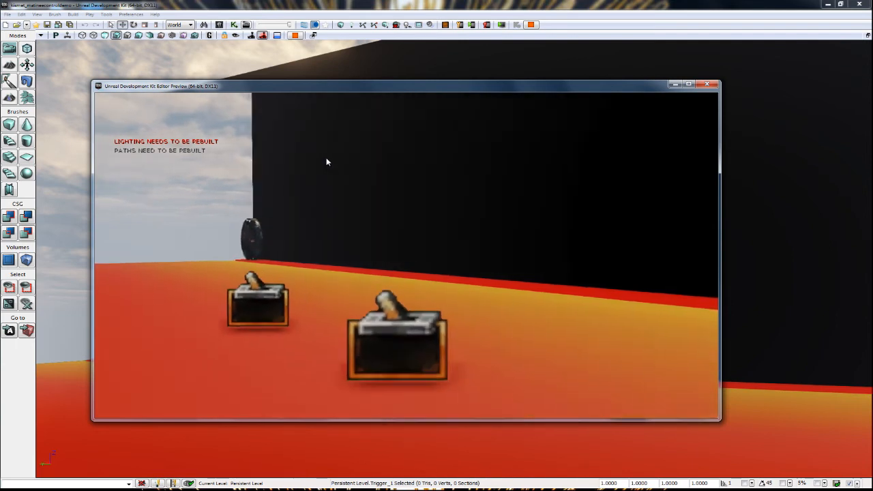
key("d")
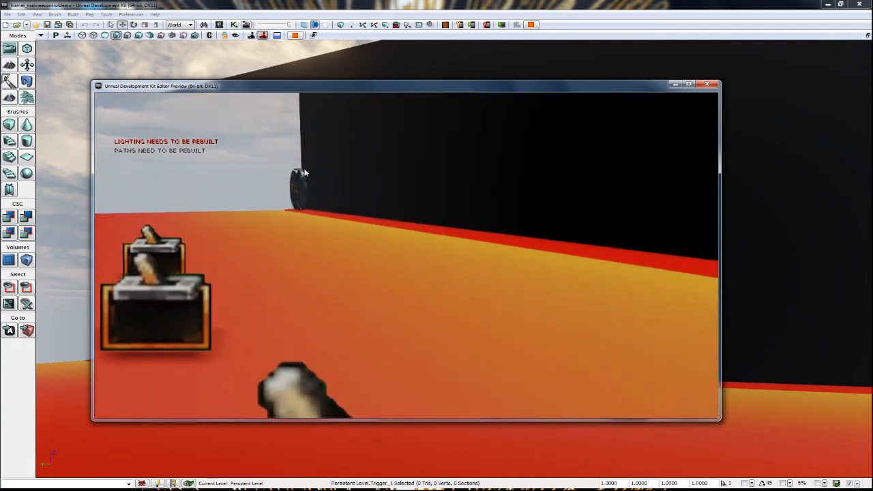
key("e")
key("s")
key("e")
Activate the Speed+ trigger three more times and watch how the wheel at the wall's far end responds.
key("e")
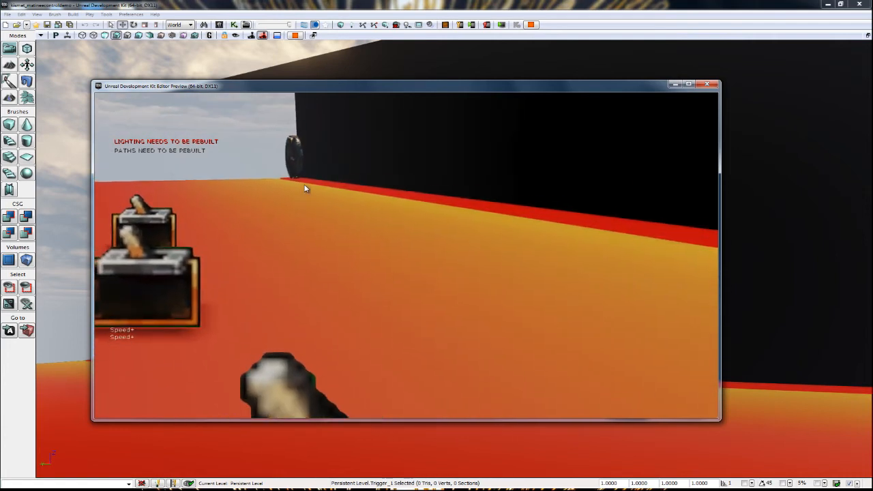
key("e")
key("w")
key("e")
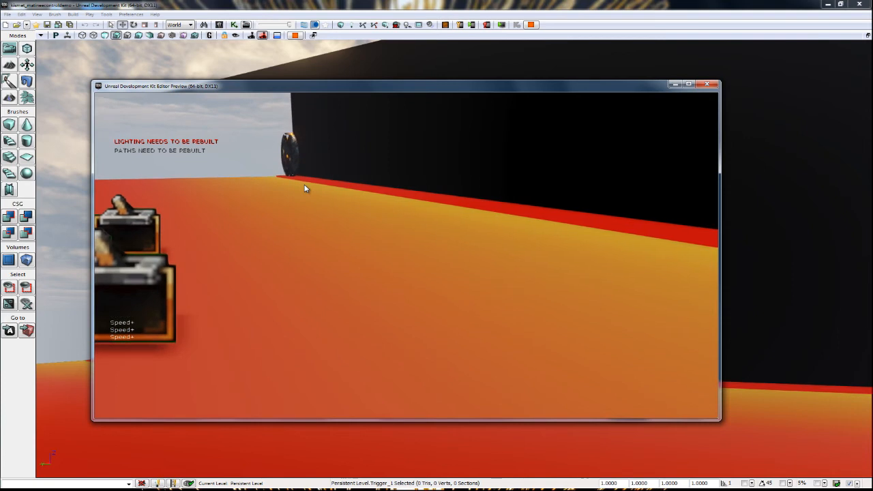
key("e")
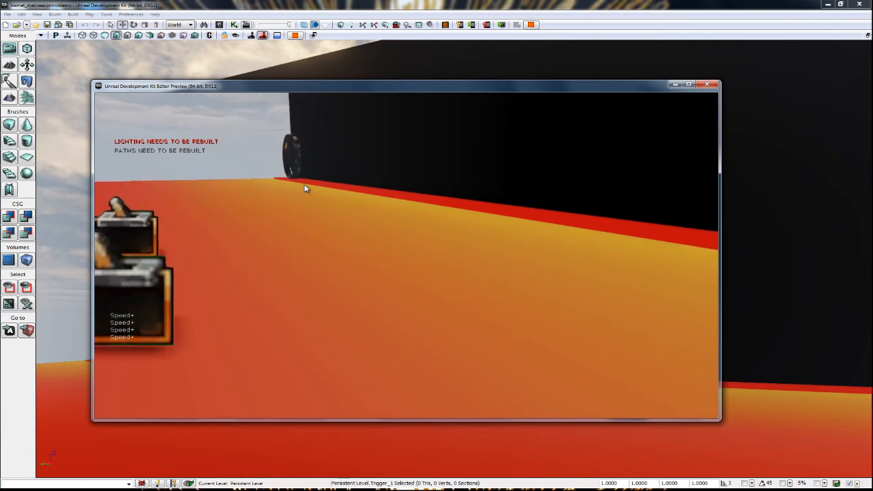
key("s")
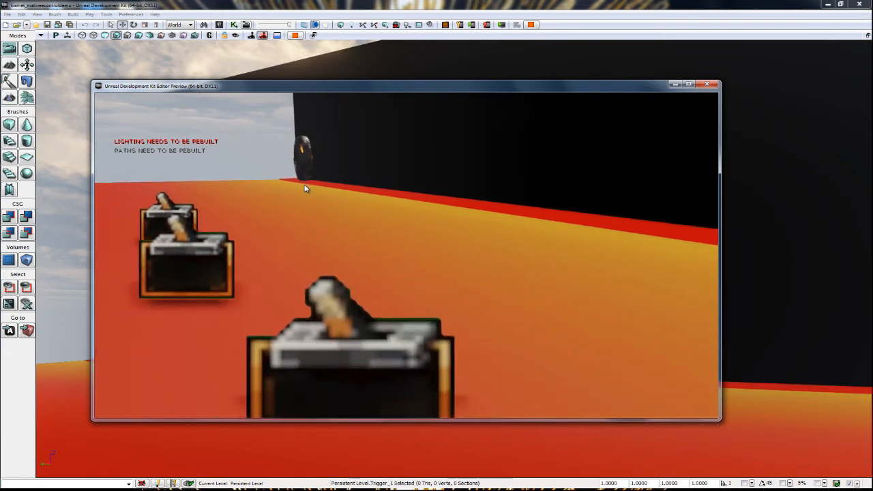
key("w")
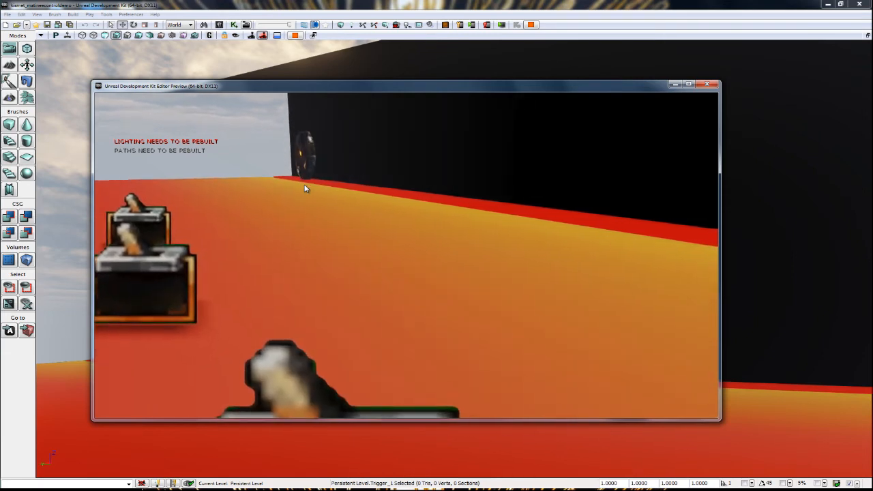
Activate the Speed+ trigger four more times to drive the wheel forward along the wall.
key("e")
key("e")
key("e")
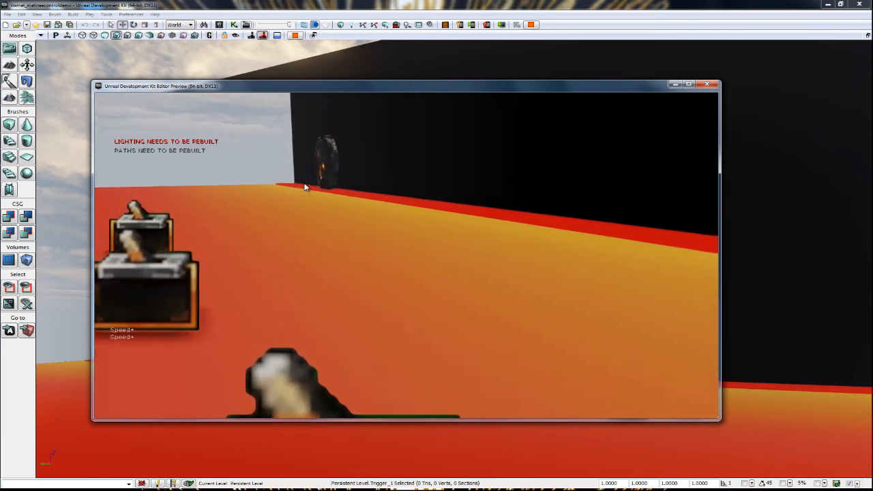
key("e")
Walk to the Speed- trigger and activate it four times while following the wheel with the view.
key("a")
key("w")
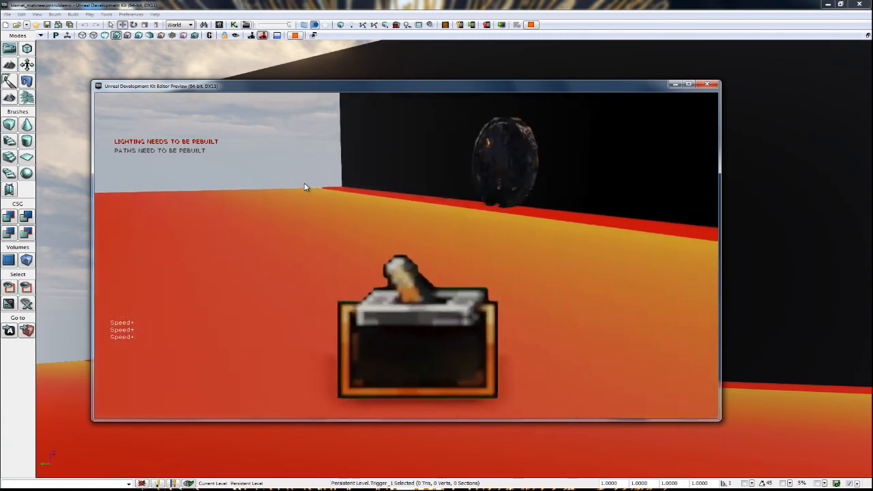
key("e")
key("e")
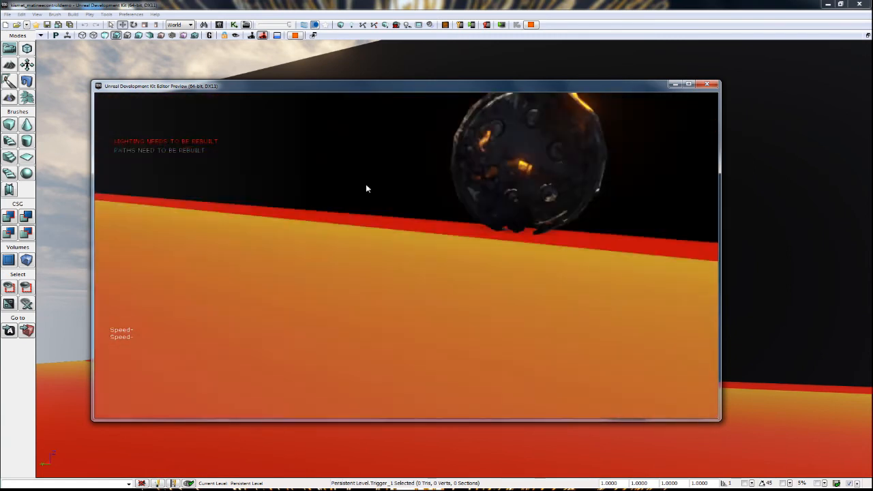
key("e")
key("e")
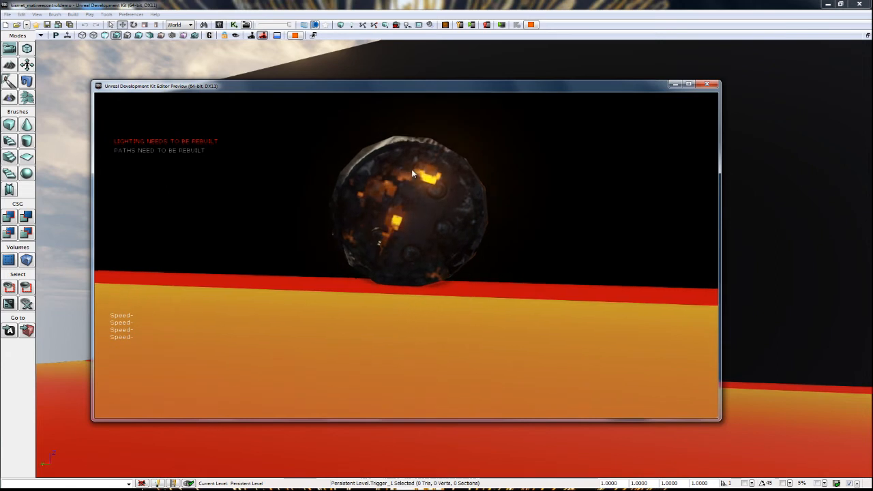
Back up and reposition at the Speed- trigger, activating it repeatedly to test the wheel's response along the wall.
key("s")
key("a")
key("w")
key("d")
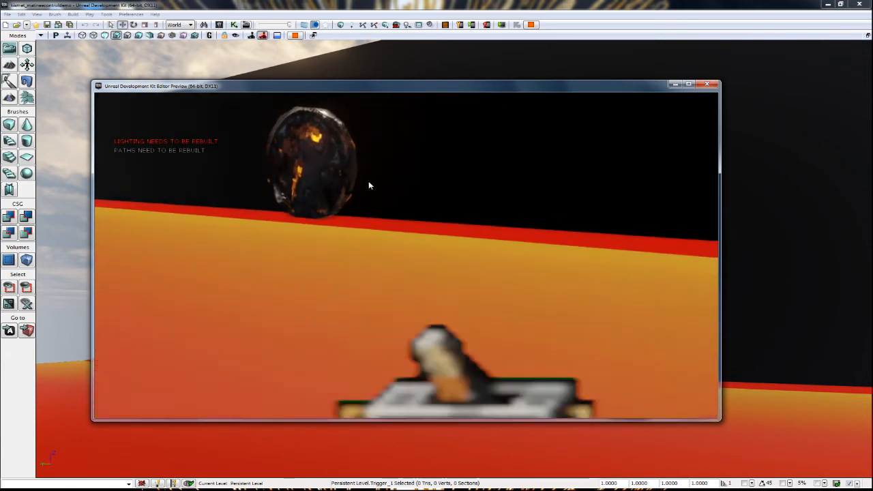
key("e")
key("a")
key("s")
key("w")
key("e")
key("e")
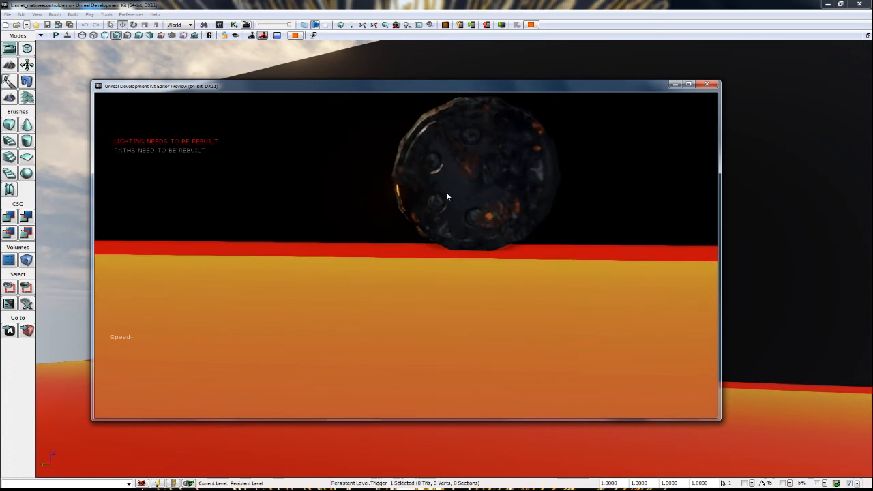
key("e")
key("e")
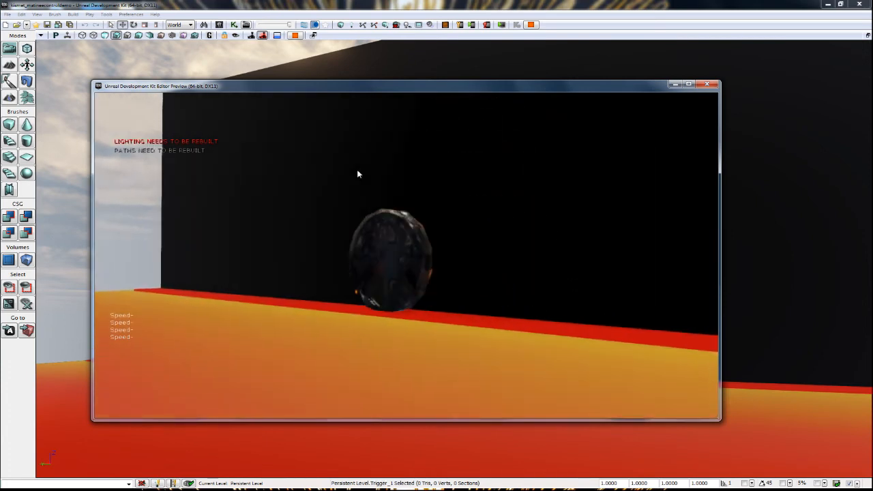
Back away from the trigger switches to view the wheel at the wall's end and end the play preview.
key("s")
key("d")
key("w")
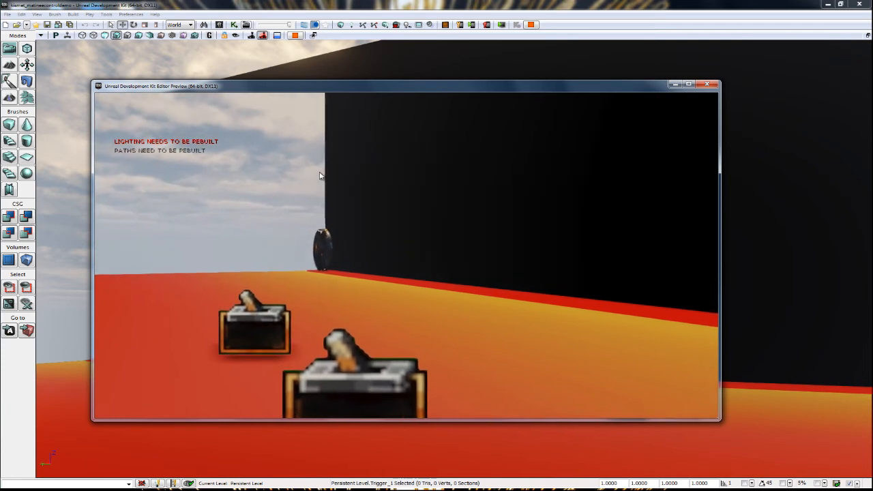
key("s")
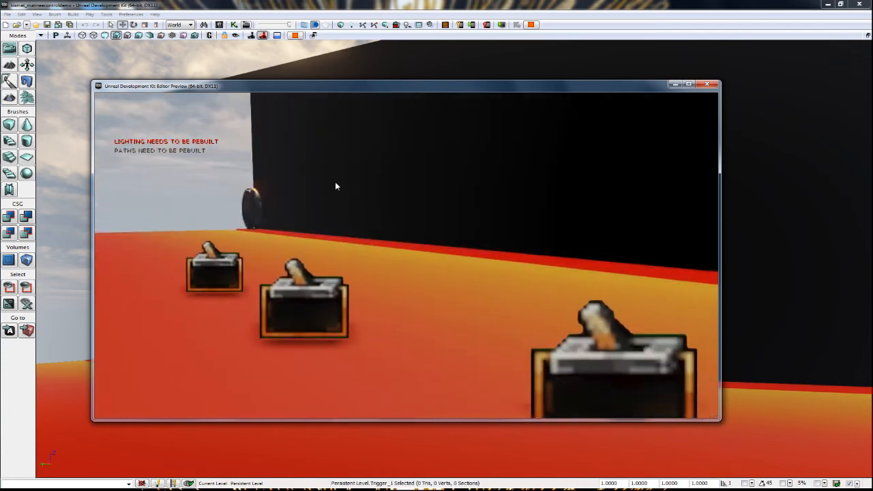
key("d")
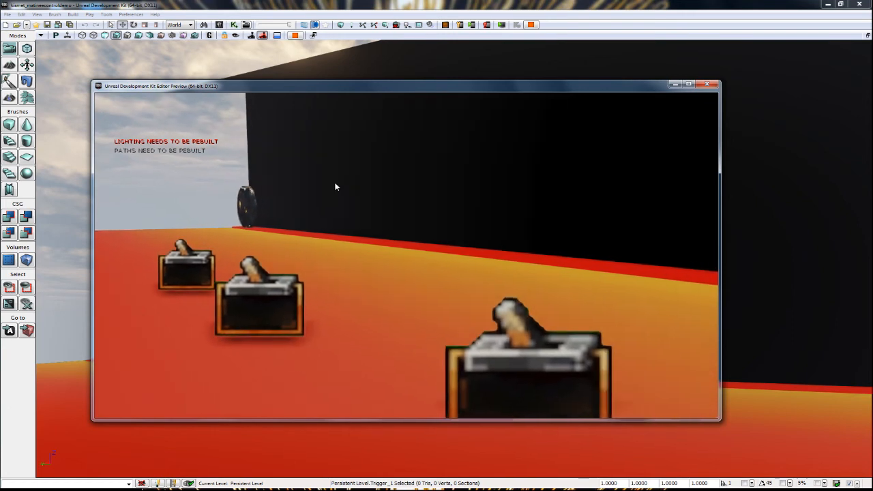
key("Escape")
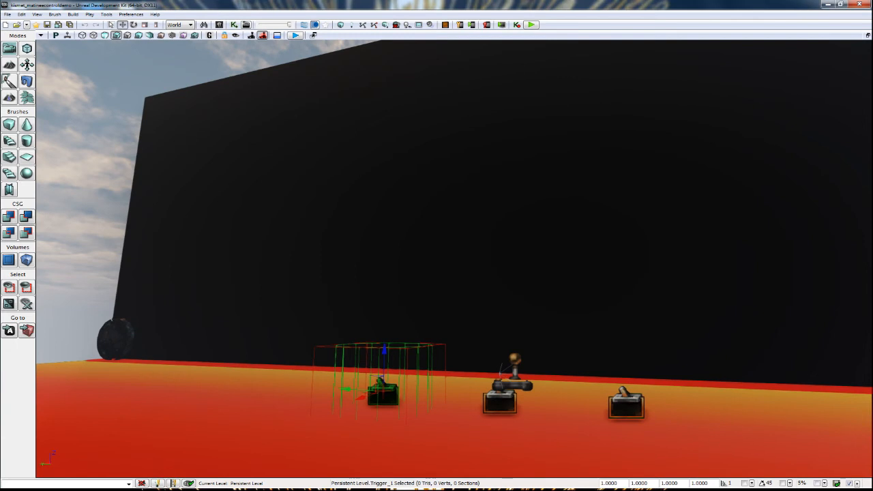
Bring the Kismet window over the viewport, widen it, and frame the Play trigger and Matinee nodes.
left_click_drag(509, 490, 412, 82)
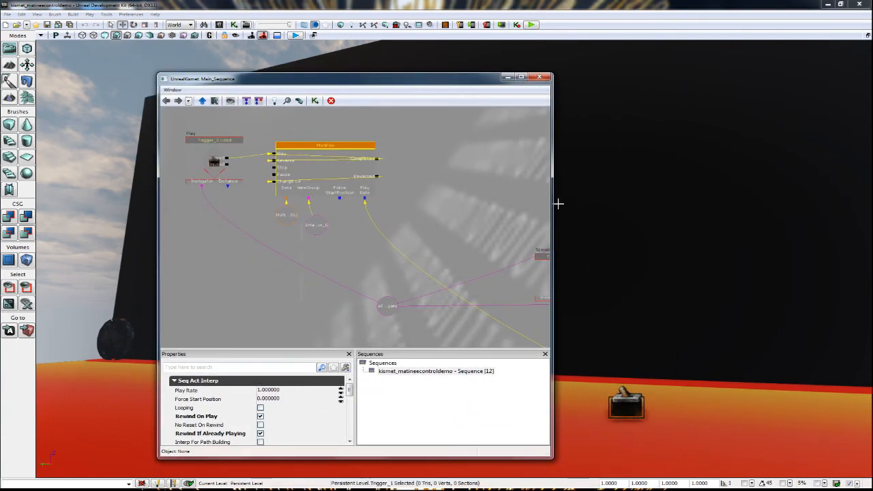
left_click_drag(554, 203, 830, 202)
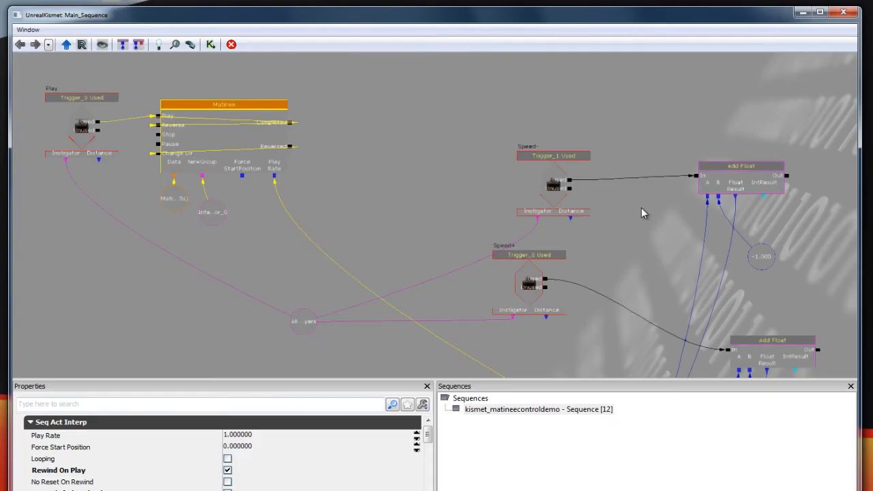
scroll(371, 201, "down", 4)
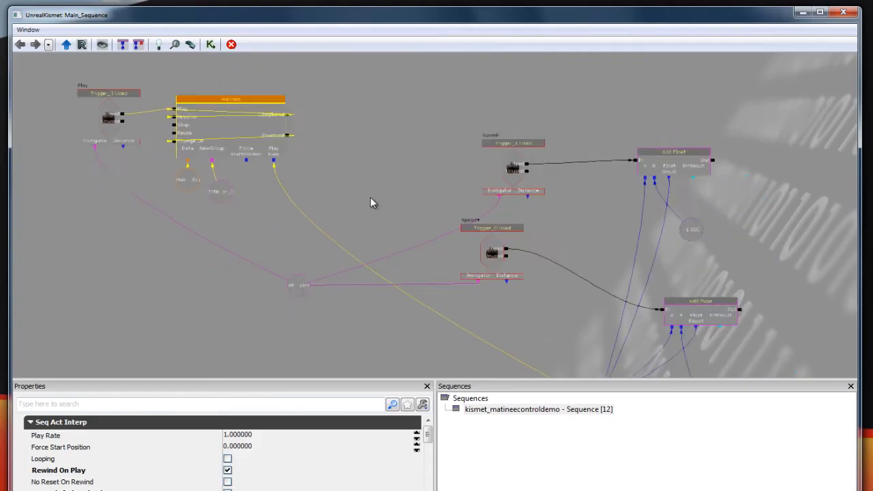
scroll(367, 204, "up", 4)
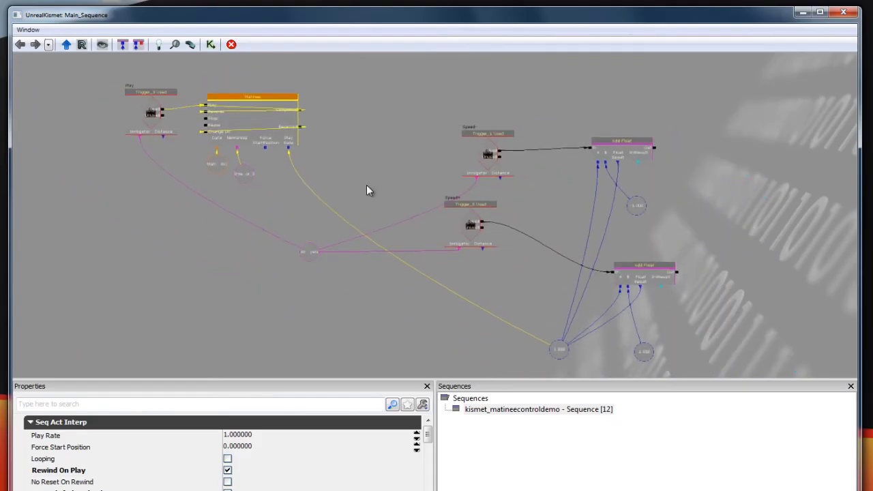
left_click_drag(324, 140, 416, 211)
scroll(415, 201, "up", 2)
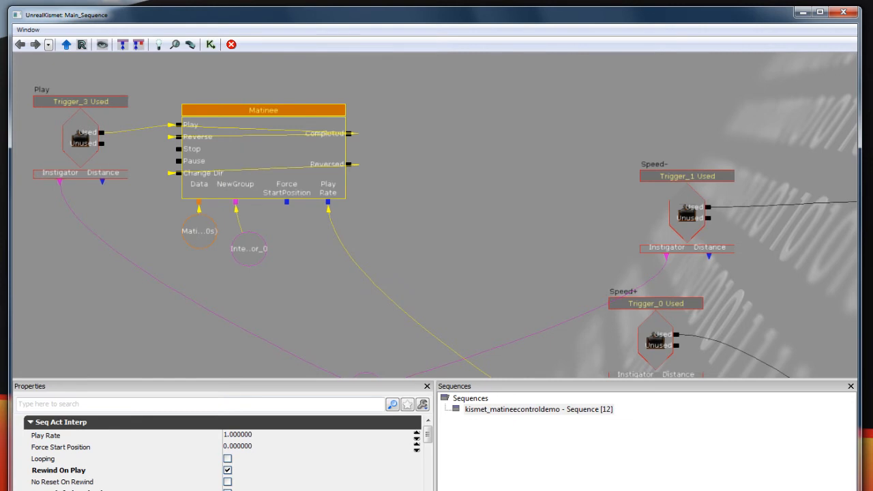
Inspect the InterpActor_0 variable attached to the Matinee and the All Players variable shared by the triggers.
left_click_drag(445, 252, 421, 237)
left_click(227, 239)
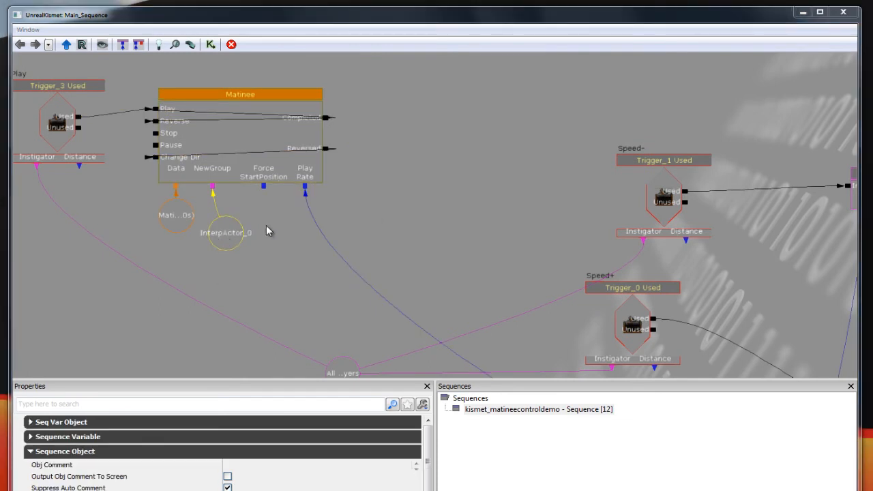
left_click_drag(469, 241, 451, 206)
left_click(313, 311)
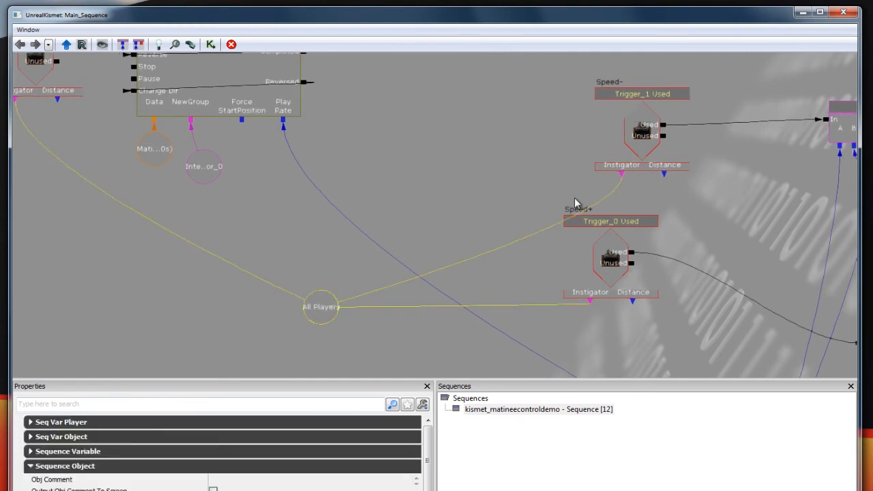
left_click_drag(450, 159, 559, 207)
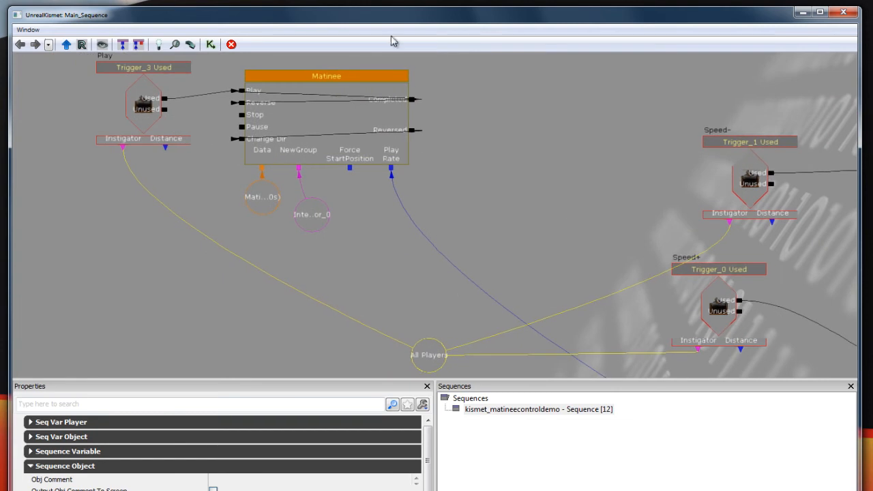
Clear the Kismet selection, move its window out of the way, and select the Trigger_1 actor in the level.
left_click_drag(384, 22, 403, 489)
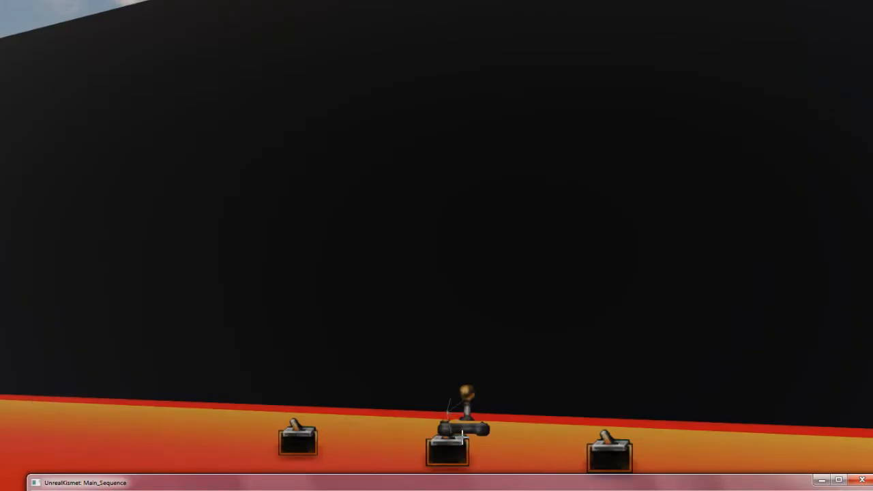
left_click_drag(320, 489, 316, 125)
left_click(572, 258)
left_click_drag(488, 114, 383, 472)
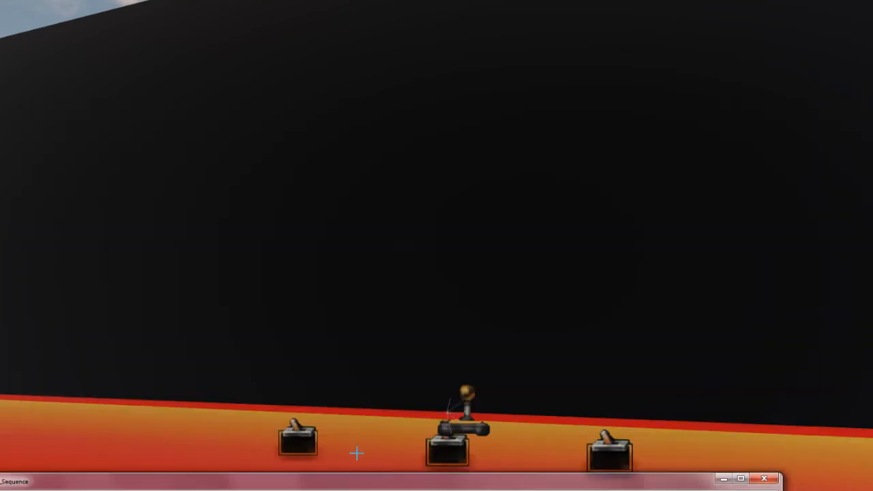
left_click(312, 445)
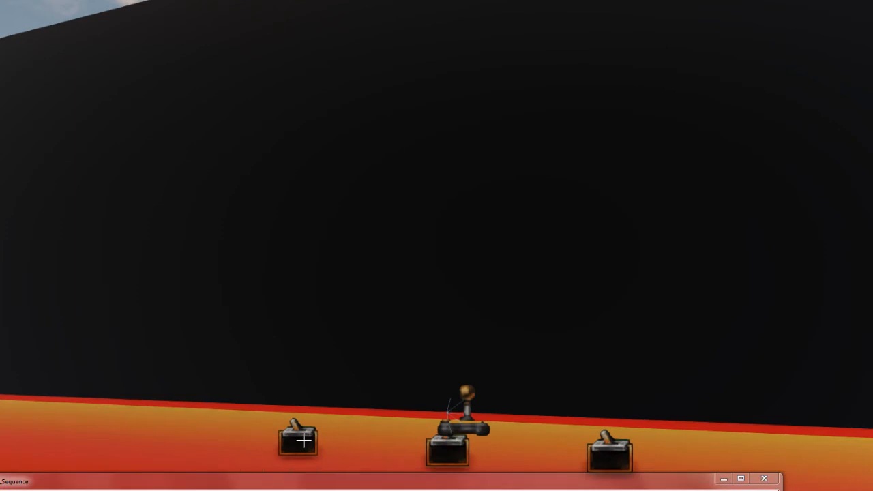
Bring the Kismet window back and add an unassigned Used event in the empty space beside the Matinee node.
left_click(354, 486)
left_click_drag(356, 486, 402, 98)
left_click_drag(547, 251, 488, 250)
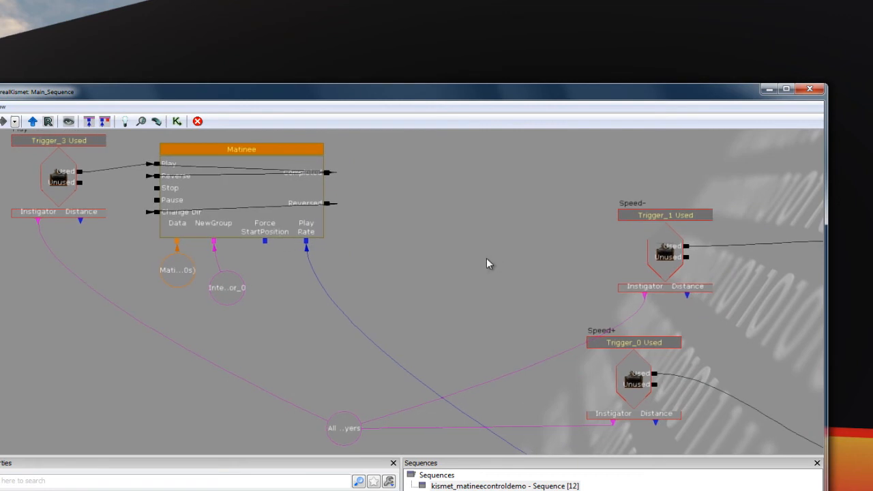
right_click(451, 240)
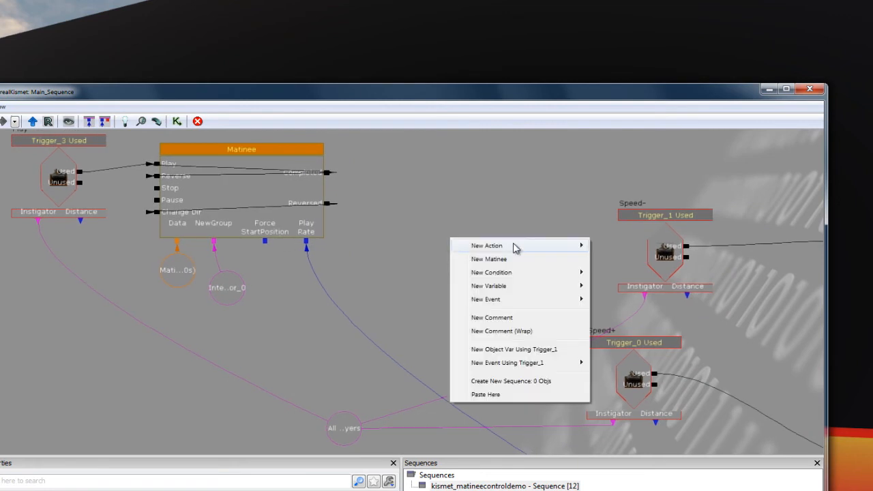
mouse_move(541, 304)
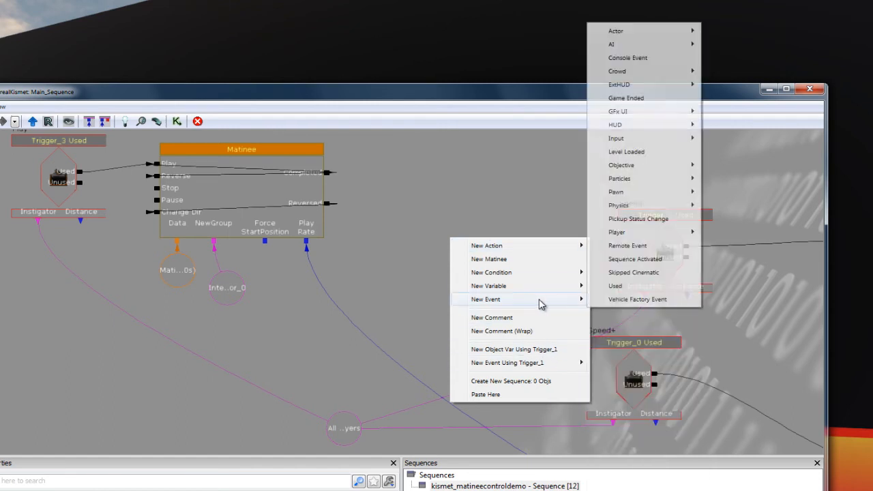
left_click(659, 288)
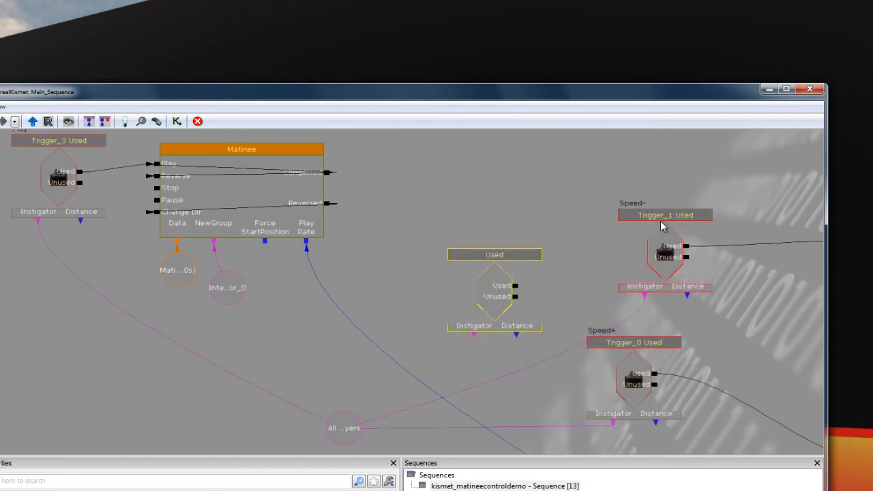
Assign Trigger_1 to the new Used event.
left_click(662, 267)
left_click(491, 292)
left_click_drag(467, 97, 466, 134)
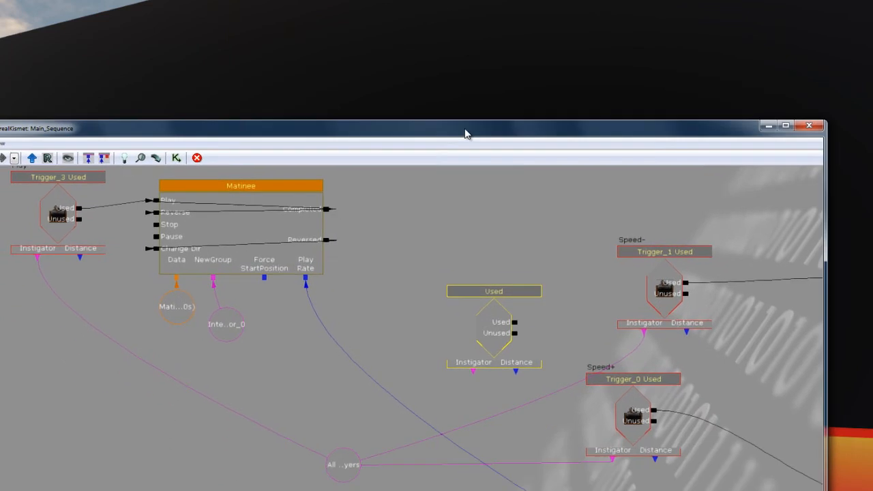
right_click(496, 342)
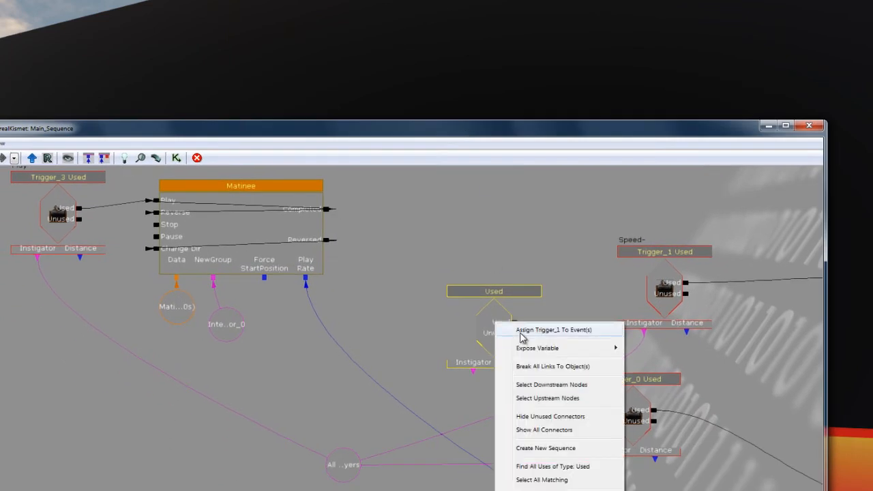
left_click(546, 330)
Select the Matinee node and review its Expose Variable option and its Force StartPosition and Play Rate connectors.
left_click_drag(541, 334, 479, 328)
left_click(142, 222)
right_click(143, 225)
mouse_move(198, 236)
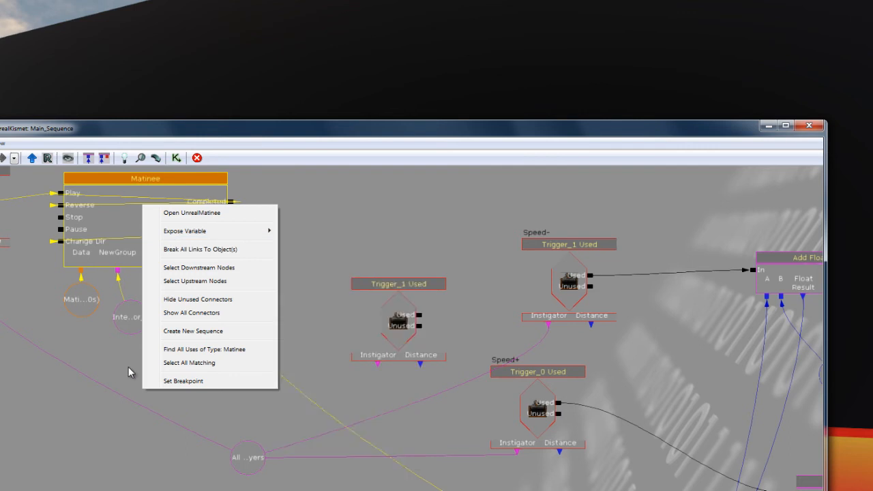
left_click(164, 341)
left_click(170, 268)
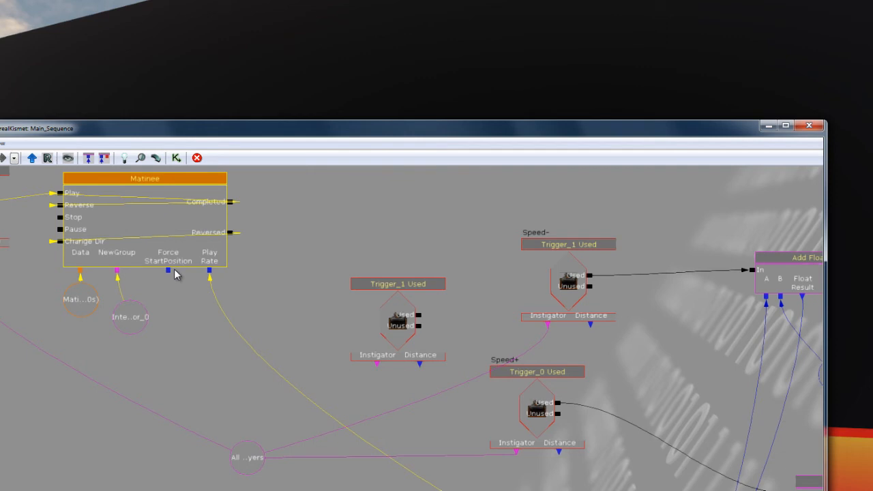
left_click_drag(186, 302, 191, 309)
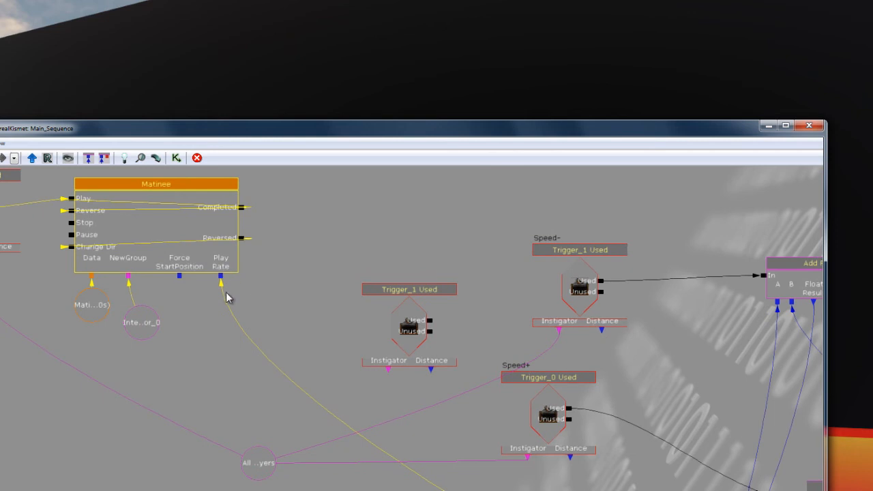
Trace the Matinee's Play Rate link to the shared float variable and examine how the speed triggers feed the Add Float nodes.
left_click_drag(323, 312, 296, 263)
left_click_drag(488, 466, 420, 380)
mouse_move(494, 395)
left_mouse_down()
mouse_move(489, 376)
mouse_move(503, 405)
mouse_move(498, 400)
left_mouse_up()
scroll(489, 376, "down", 1)
scroll(497, 400, "down", 1)
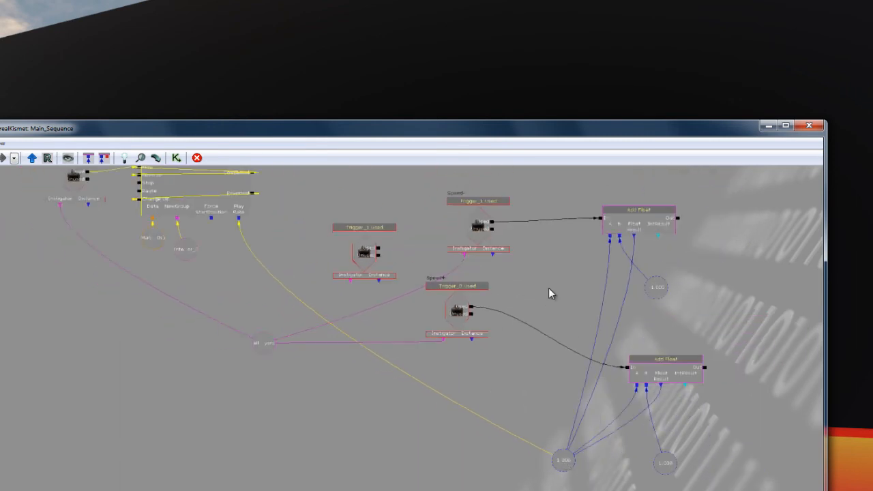
scroll(532, 296, "up", 1)
scroll(456, 233, "up", 1)
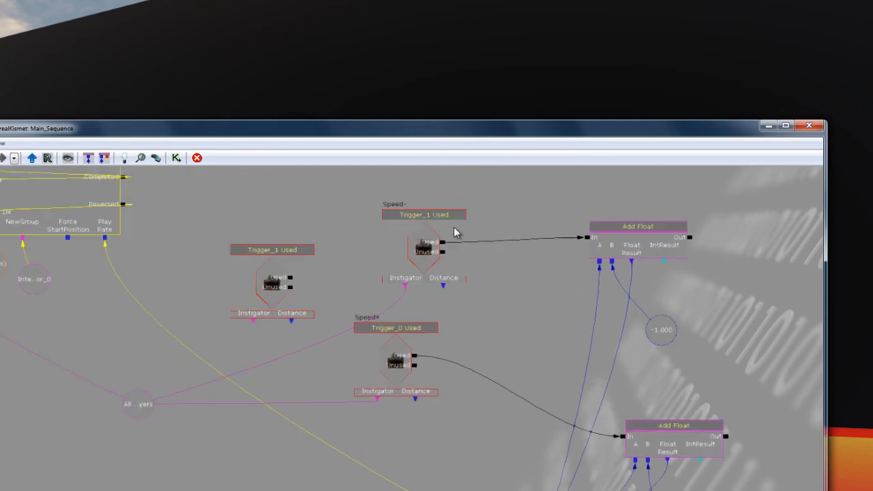
left_click_drag(490, 222, 487, 248)
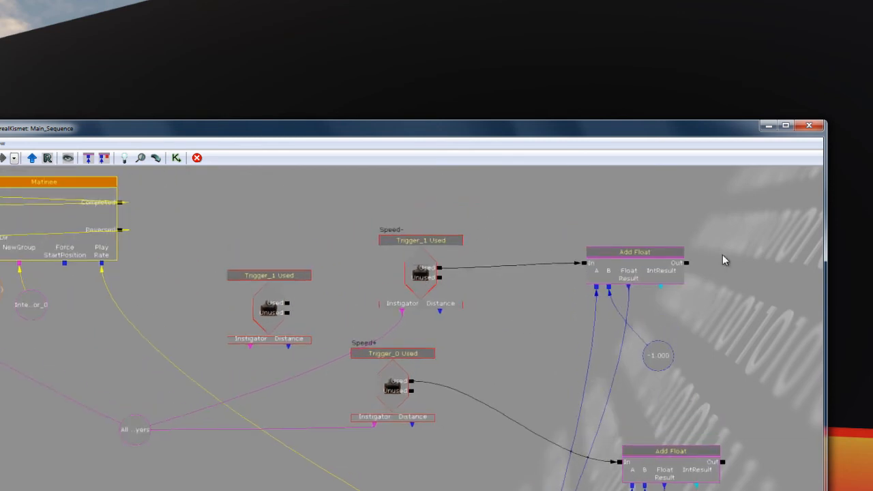
left_click_drag(620, 241, 605, 231)
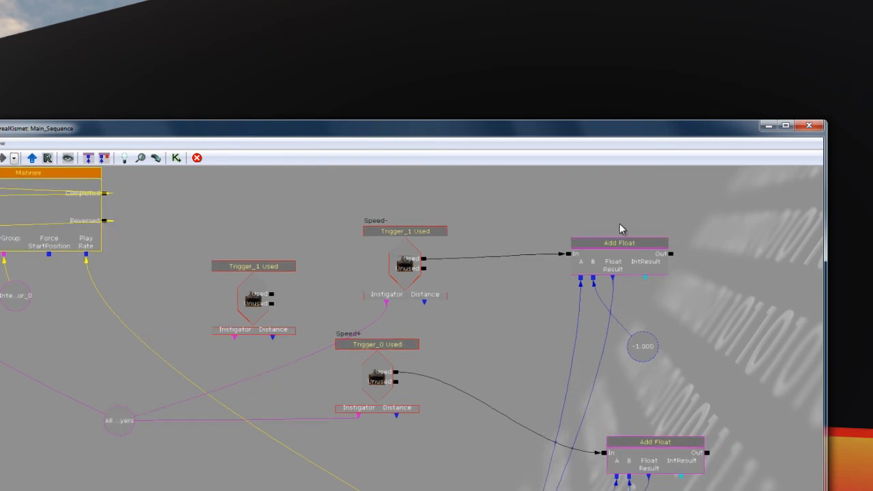
Examine how the Add Float nodes' A, B and Float Result connectors link to the shared float and the -1.000 and 1.000 variables.
left_click_drag(619, 229, 588, 210)
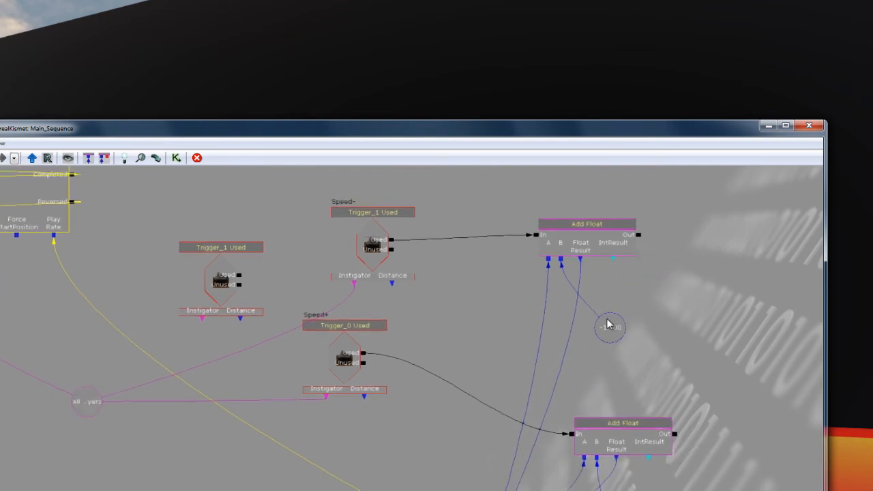
left_click_drag(674, 348, 640, 281)
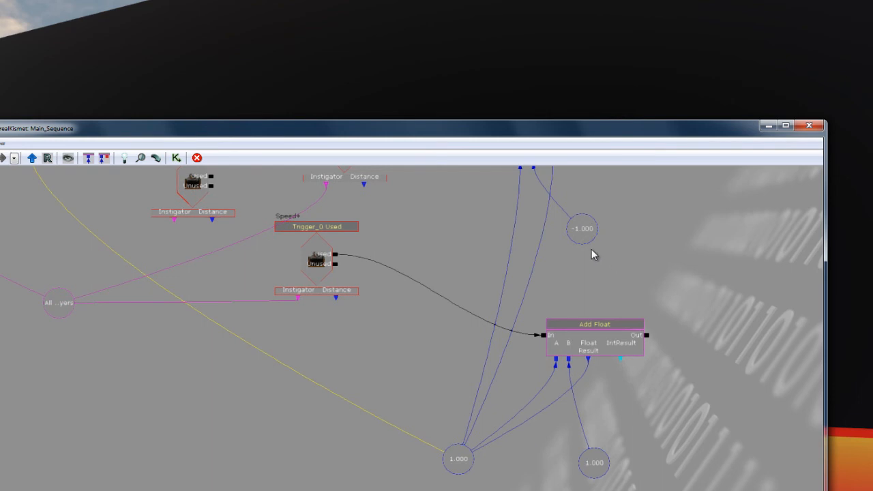
left_click_drag(614, 253, 625, 280)
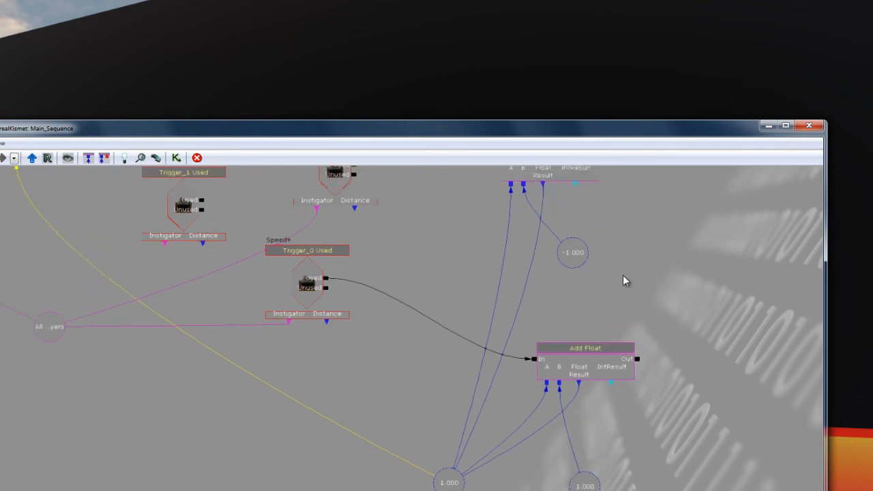
left_click_drag(623, 275, 685, 271)
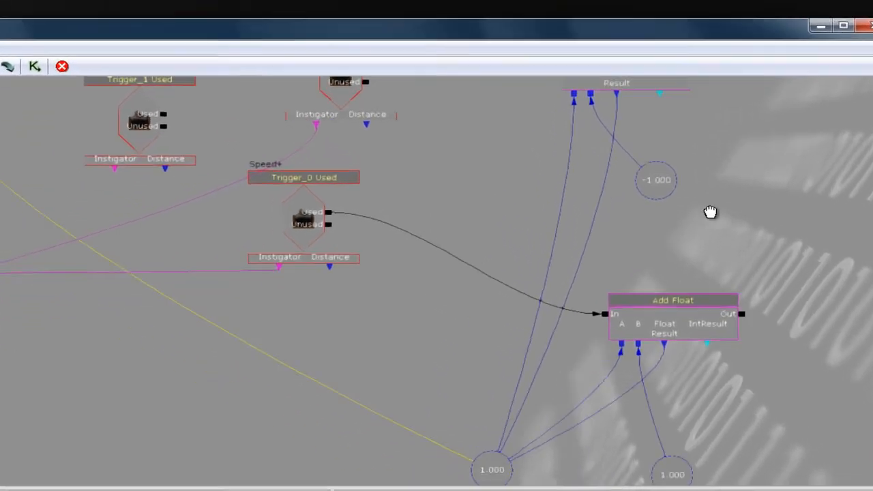
left_click_drag(711, 212, 678, 232)
scroll(679, 229, "down", 1)
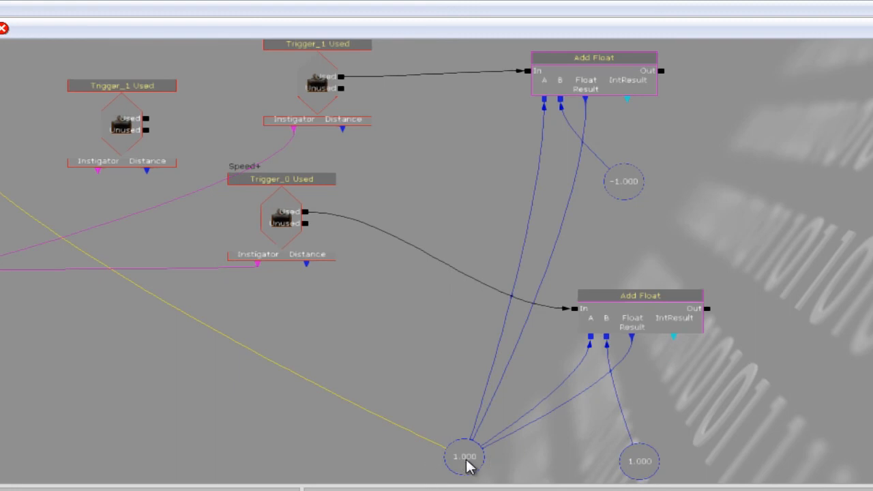
left_click(555, 82)
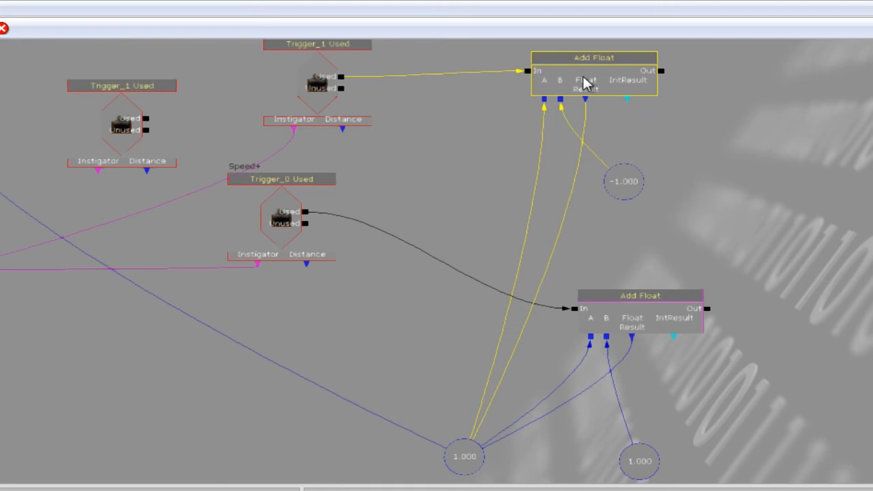
left_click(616, 186)
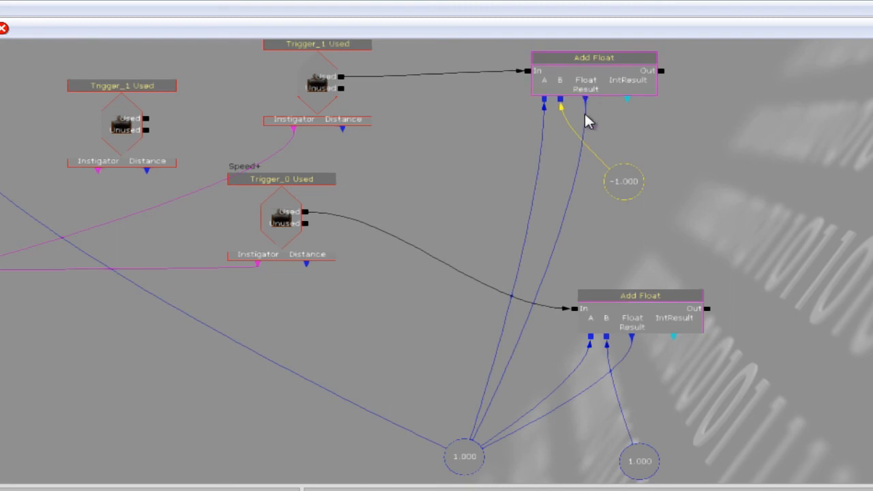
left_click(469, 459)
Select the Speed- Trigger_1 Used event and review its Seq Event Used and Sequence Event properties, such as Aim To Interact and Max Trigger Count.
left_click_drag(381, 348, 419, 364)
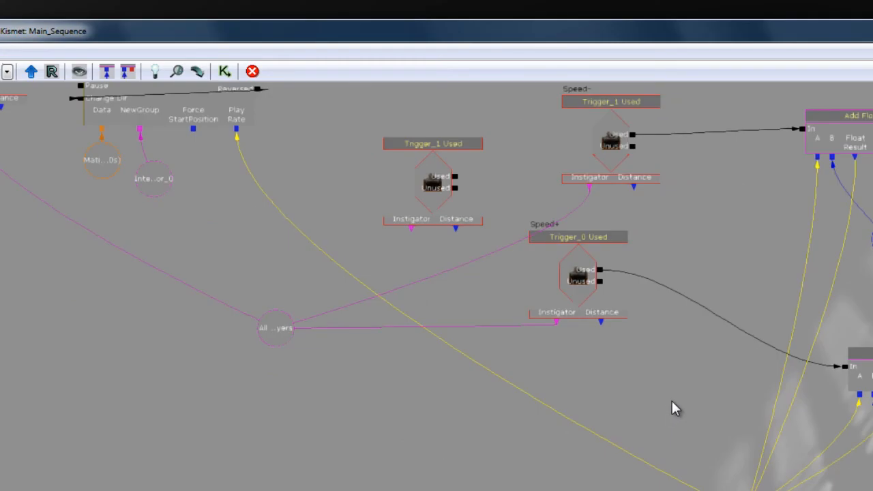
left_click_drag(672, 416, 652, 424)
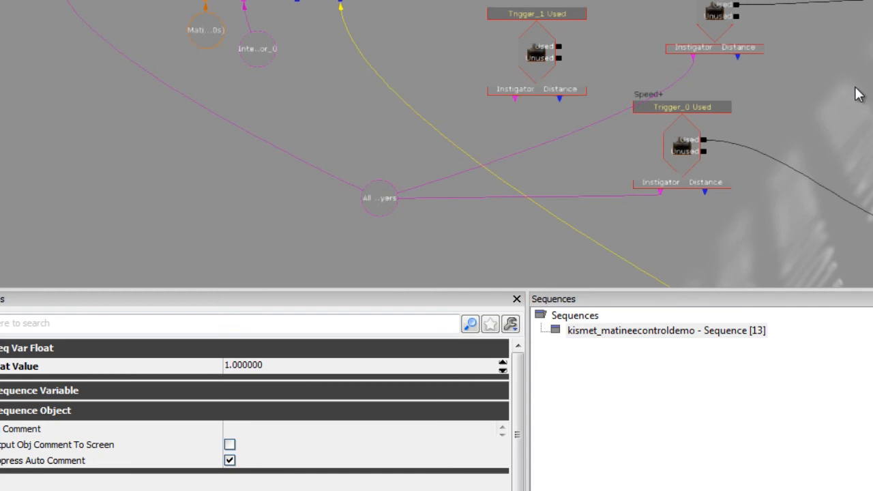
left_click(721, 25)
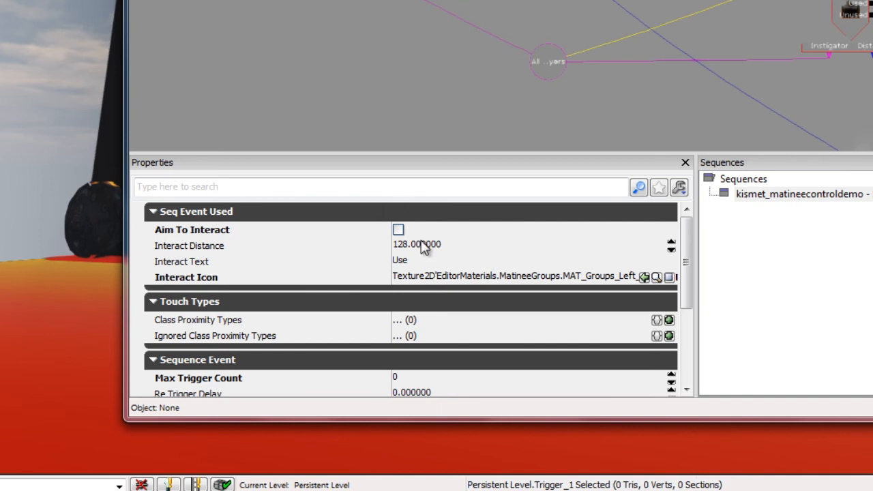
left_click_drag(689, 270, 689, 323)
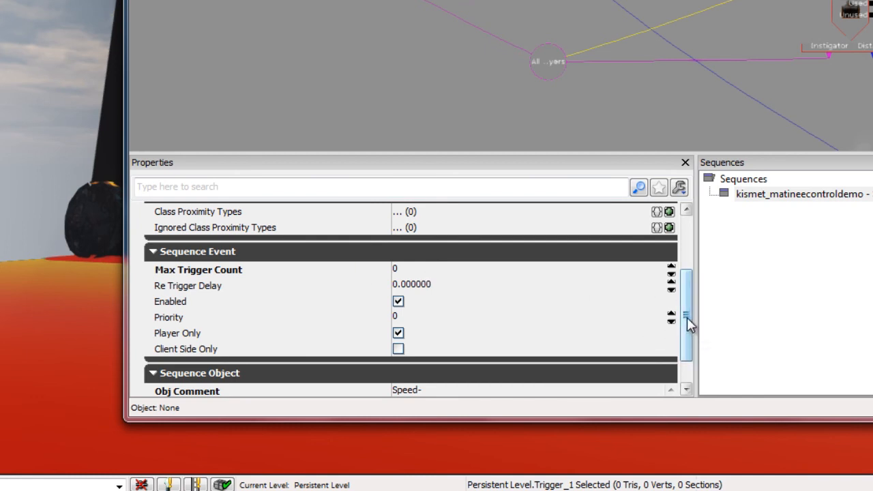
left_click_drag(688, 319, 690, 246)
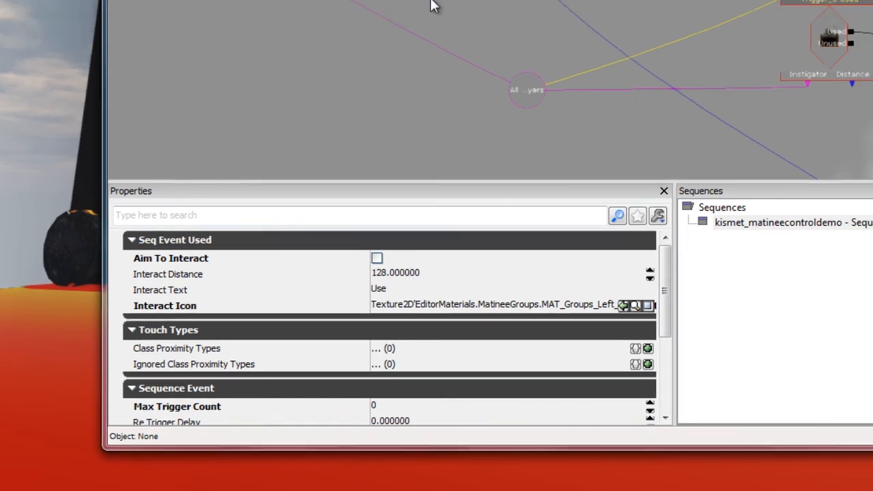
Select the Matinee node and review its Seq Act Interp properties, including Rewind On Play, Rewind If Already Playing and Force Start Pos.
left_click_drag(387, 67, 453, 224)
left_click(395, 111)
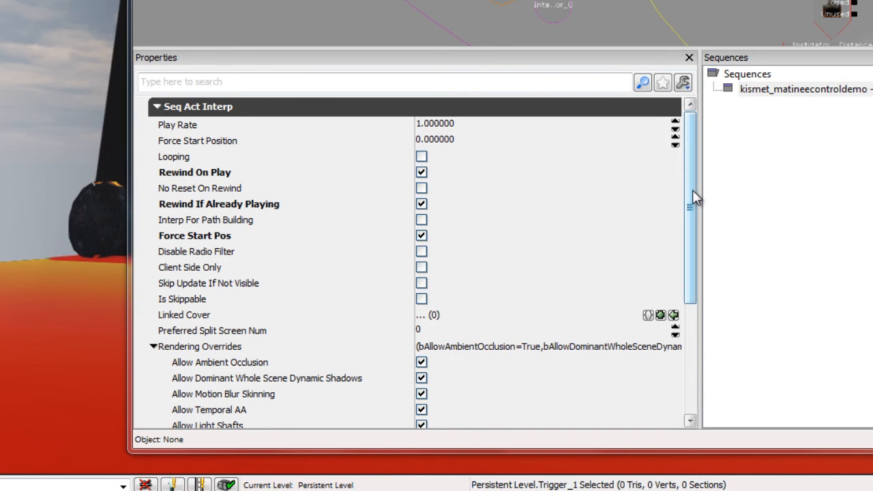
left_click_drag(692, 191, 692, 205)
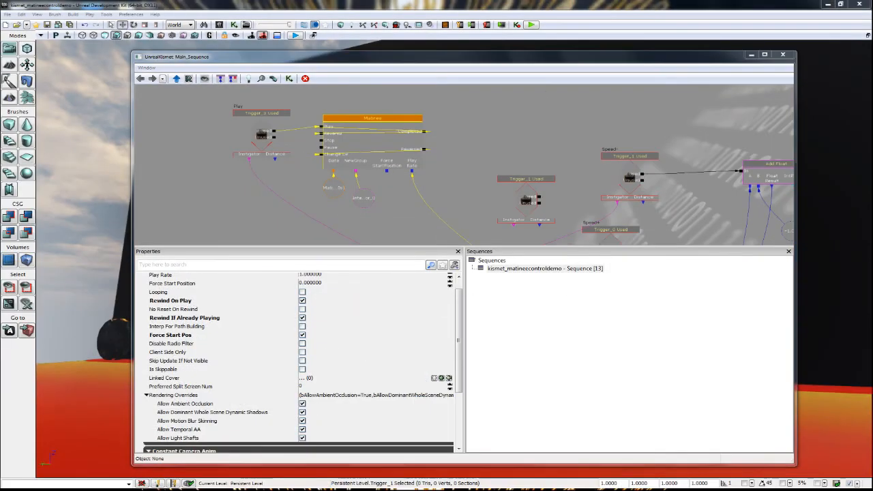
Minimize the Kismet window and test the wheel's triggers in a play preview of the level.
left_click(751, 55)
right_click_drag(680, 254, 679, 256)
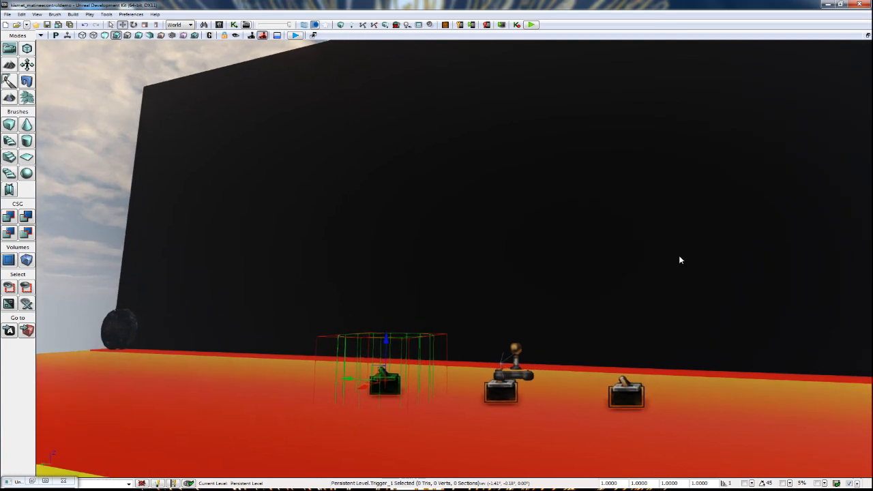
left_click_drag(679, 300, 661, 288)
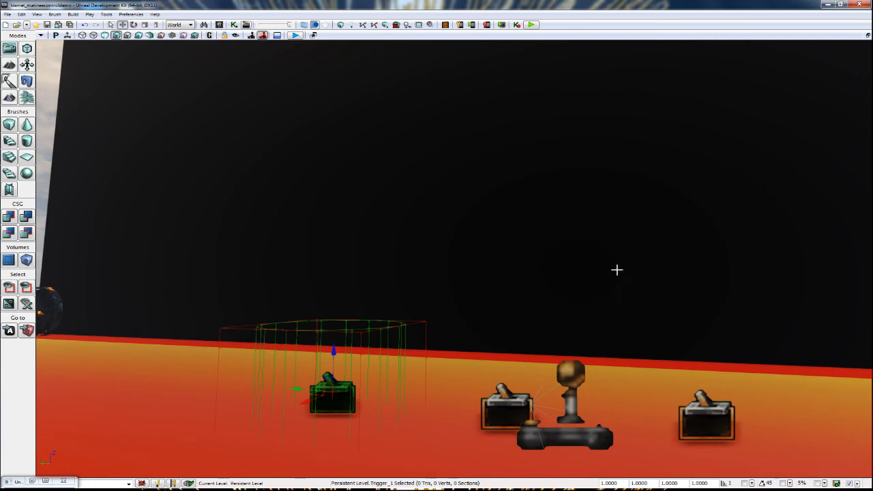
mouse_move(603, 275)
left_mouse_down()
mouse_move(584, 275)
mouse_move(591, 283)
left_mouse_up()
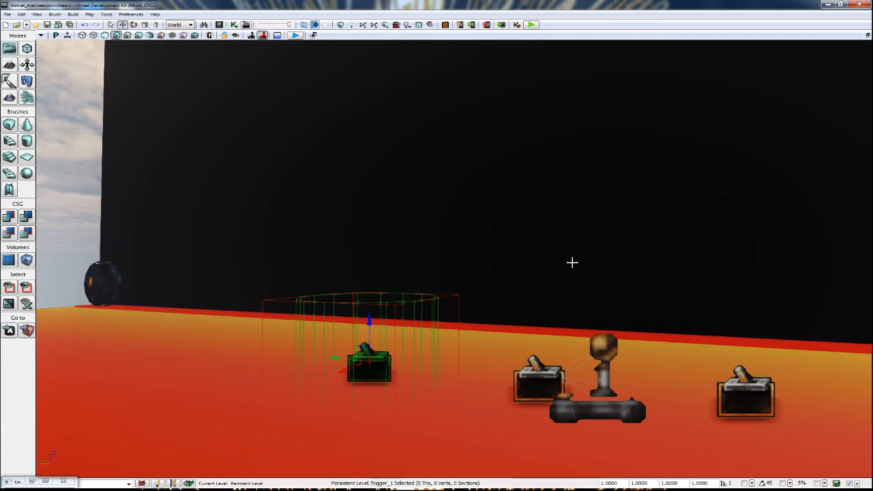
left_click(531, 27)
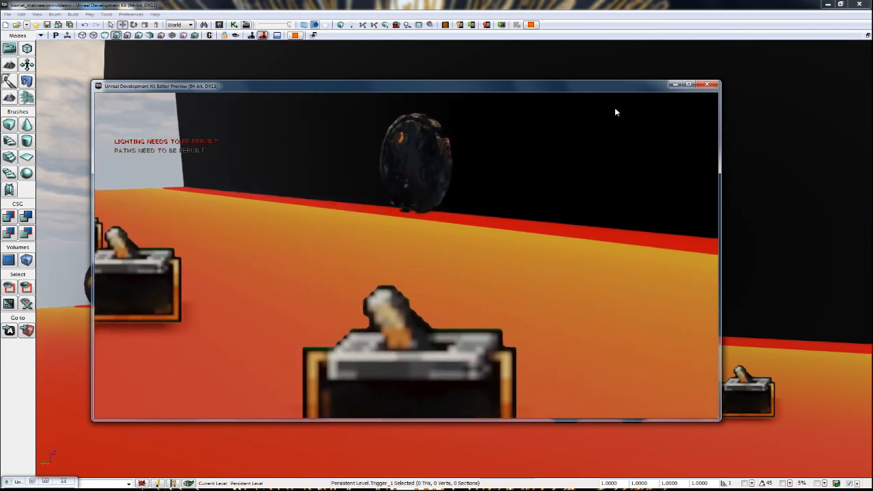
key("Escape")
Start another play preview and walk between the triggers, using the Speed+ trigger repeatedly to test the wheel at a higher play rate.
left_click(531, 24)
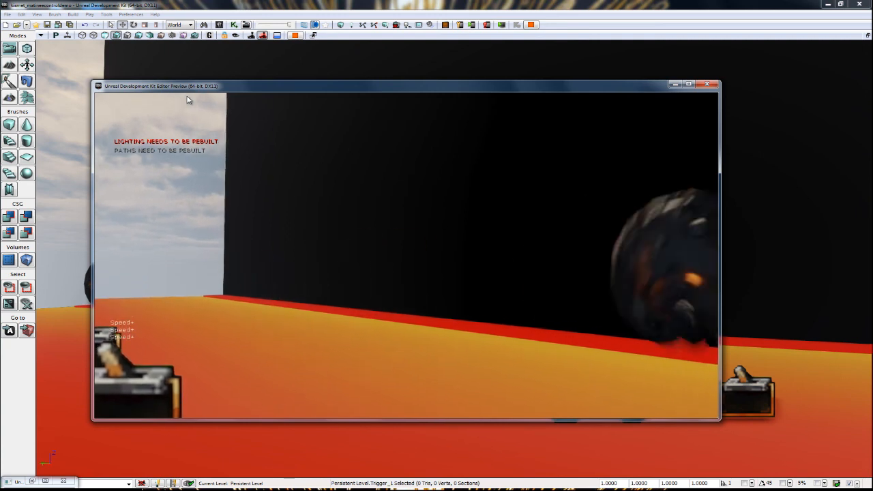
key("s")
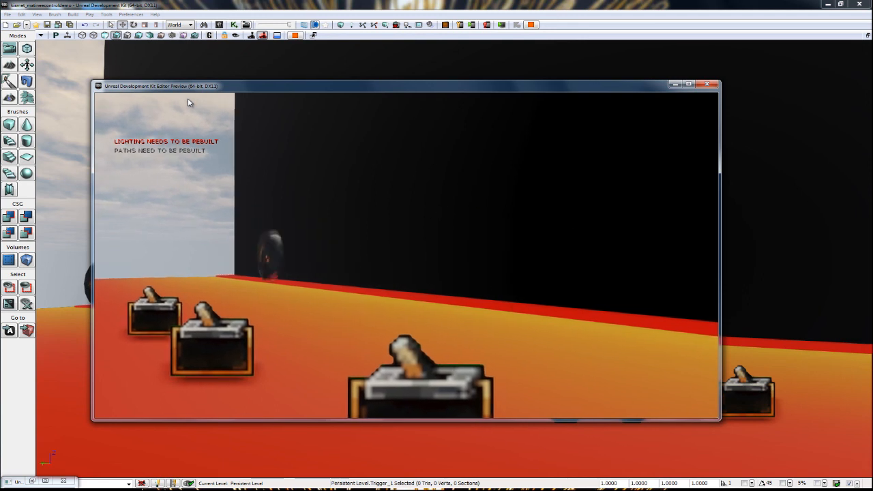
key("w")
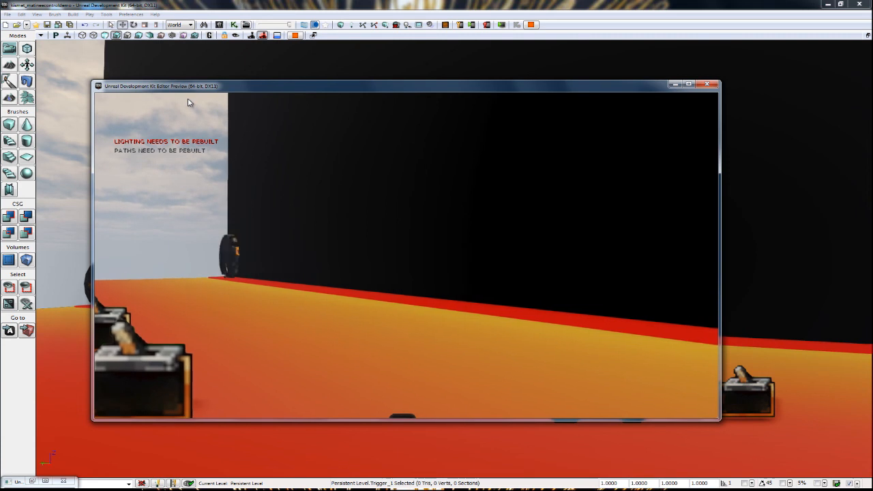
key("w")
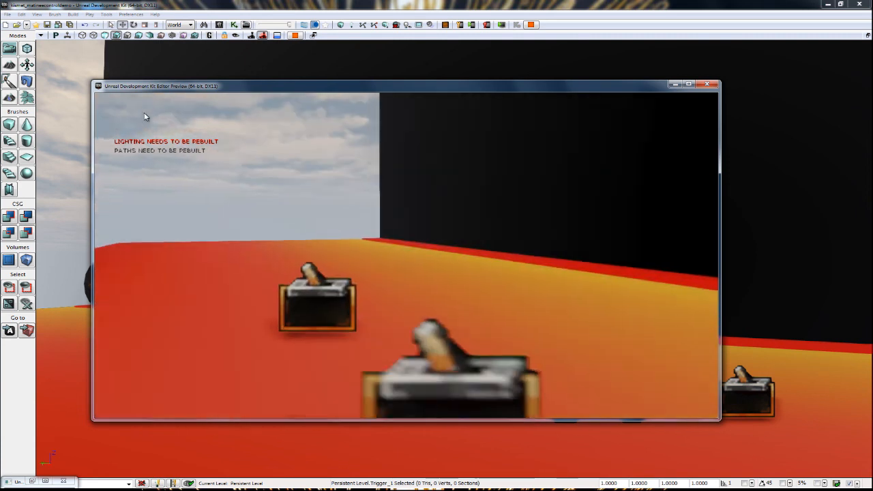
key("e")
key("e")
key("e")
key("e")
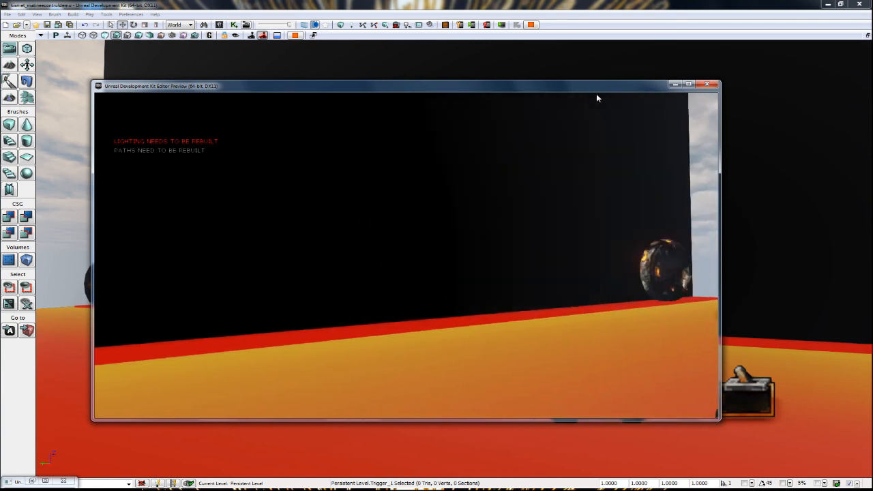
Use the Speed- trigger repeatedly to test lowering the wheel's play rate, and end the preview.
key("minus")
key("minus")
key("minus")
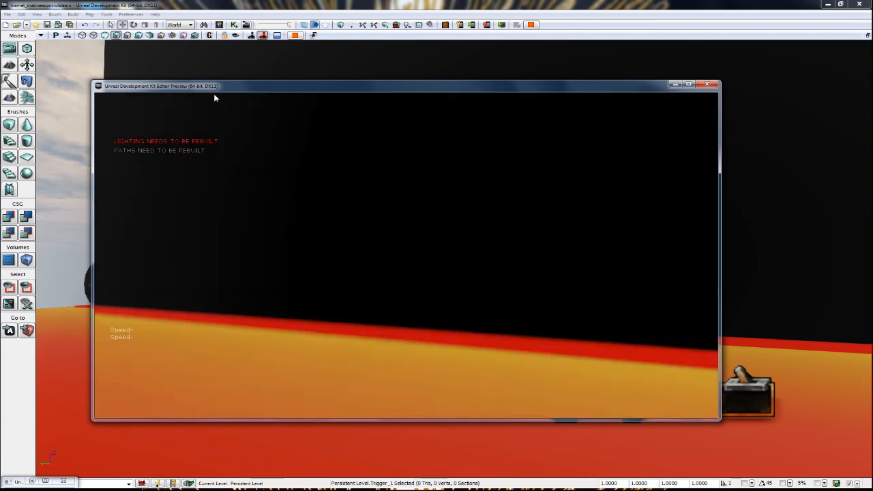
key("minus")
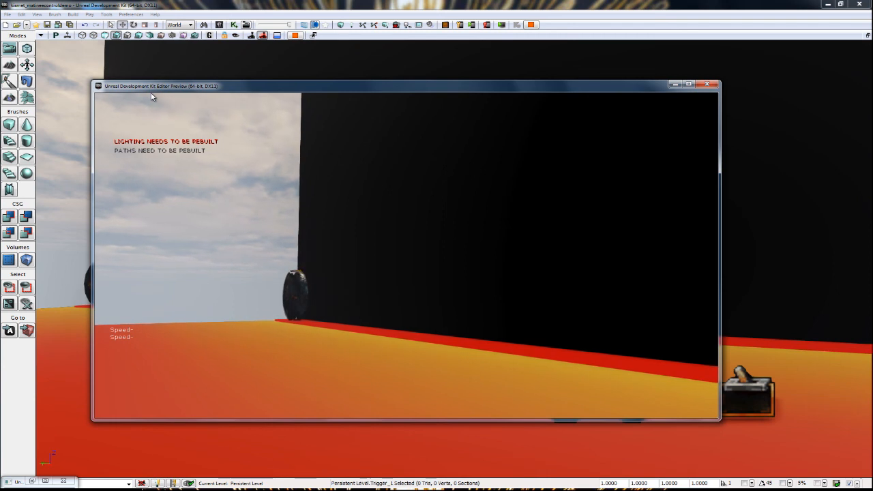
key("Escape")
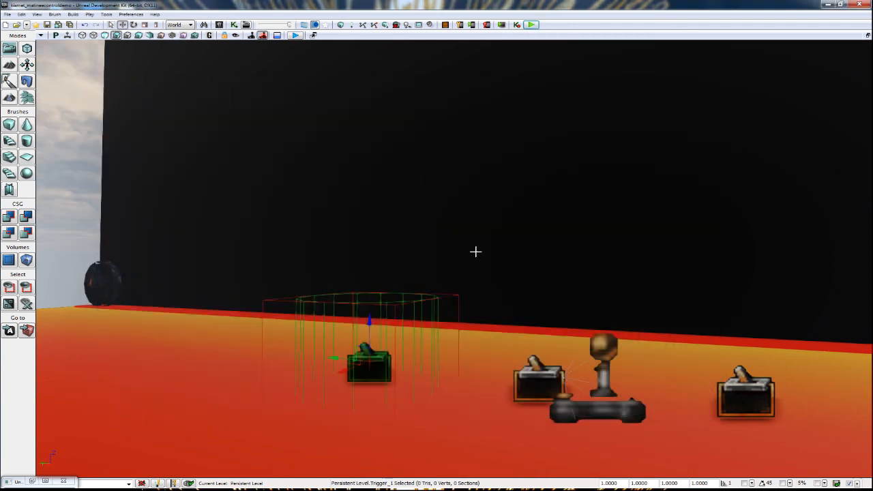